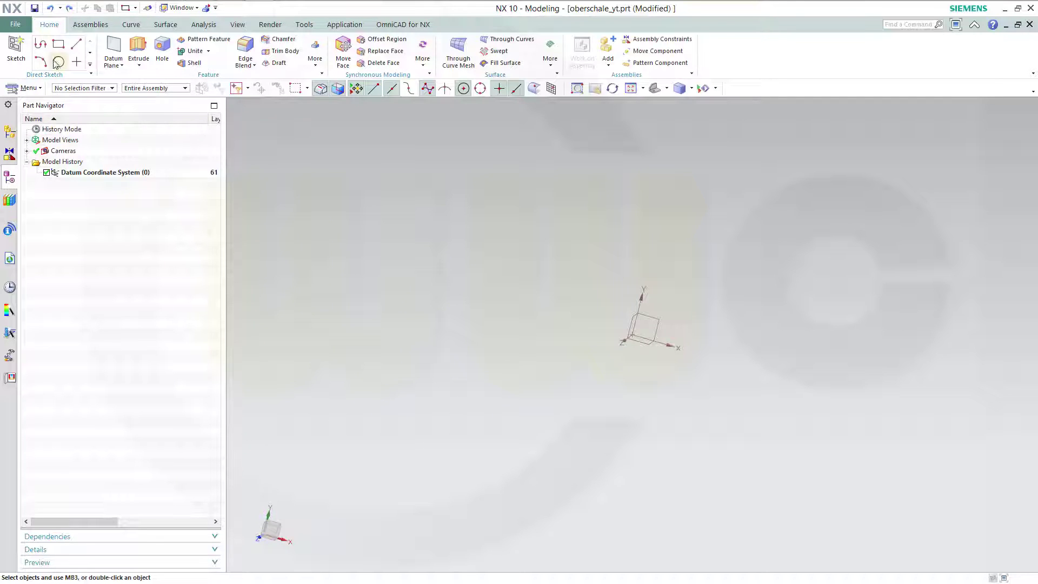
Step: Create a sketch on the XY plane and draw a rectangle 60 mm wide and 70 mm high above the origin
click(17, 49)
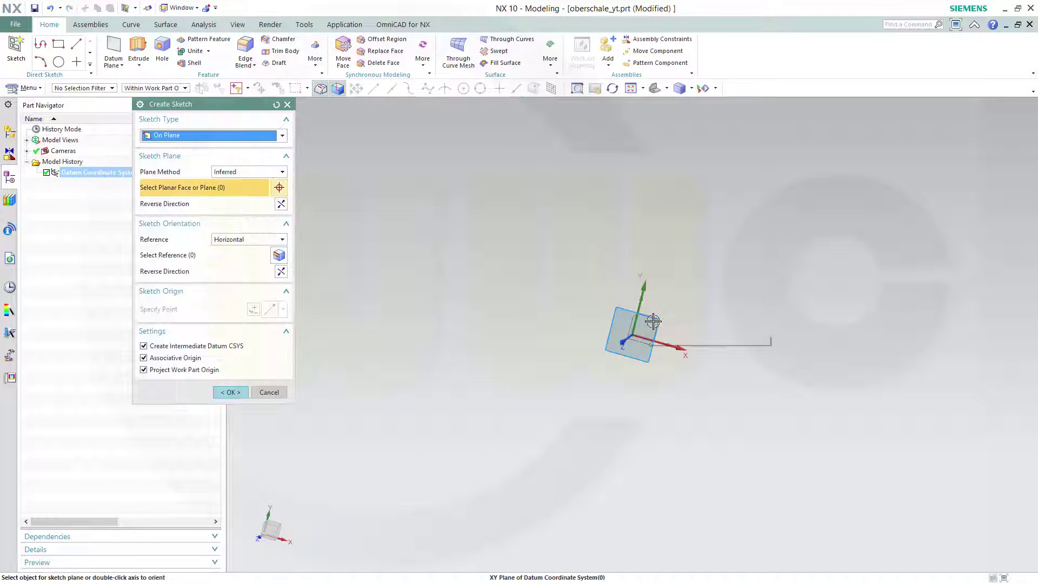
click(653, 318)
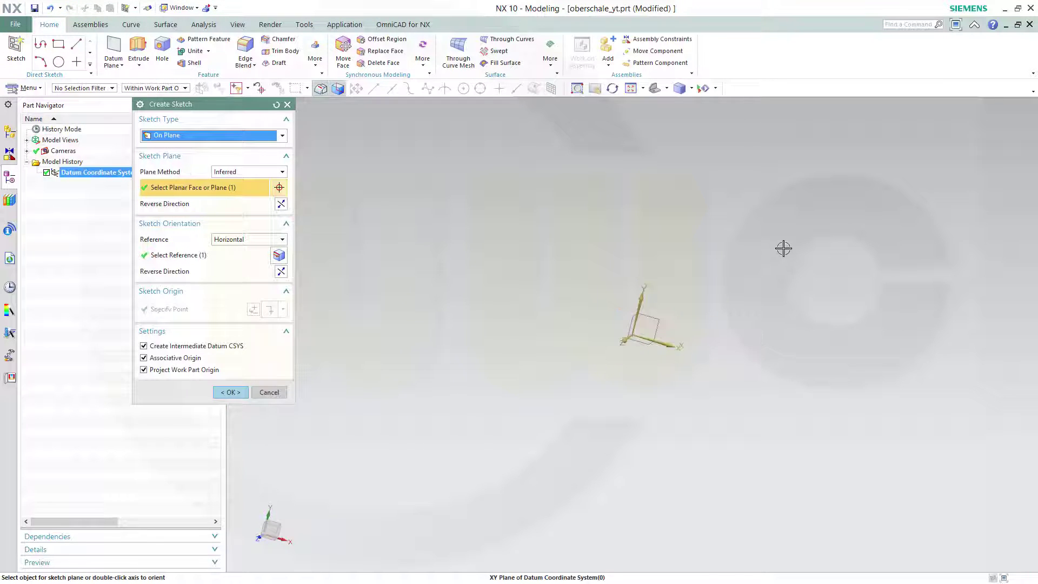
click(230, 392)
click(82, 44)
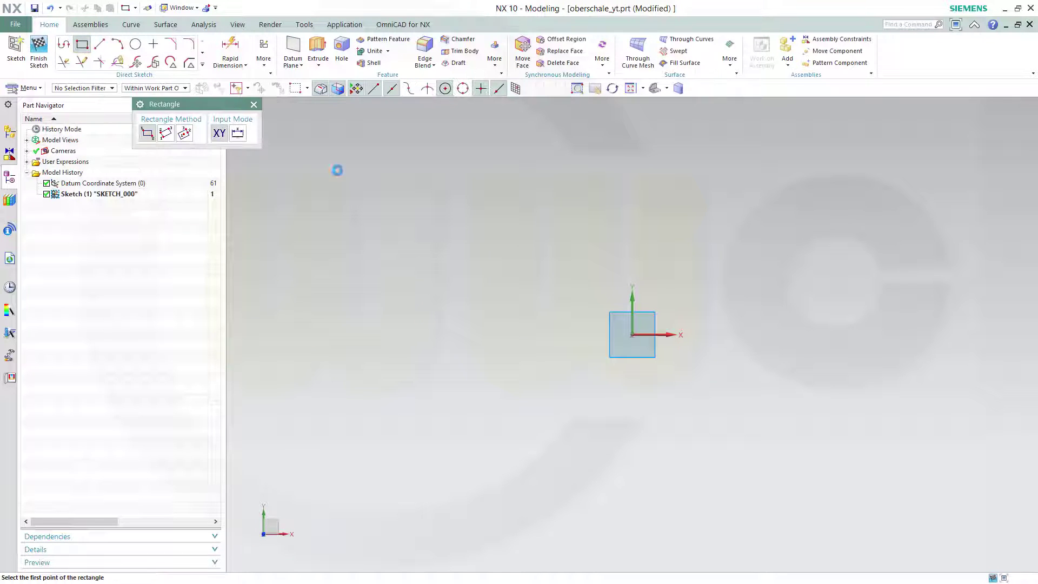
click(237, 134)
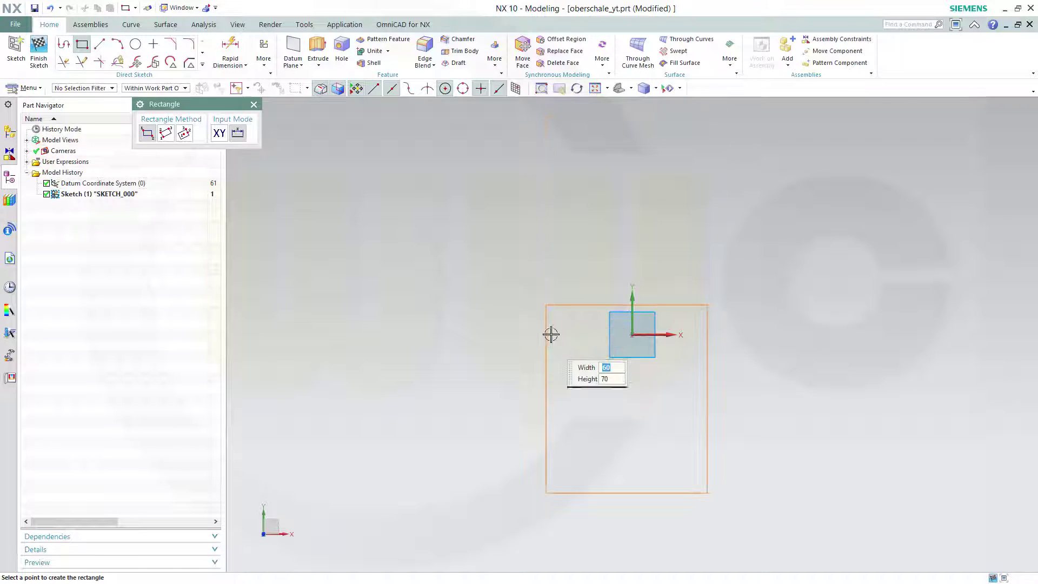
click(561, 232)
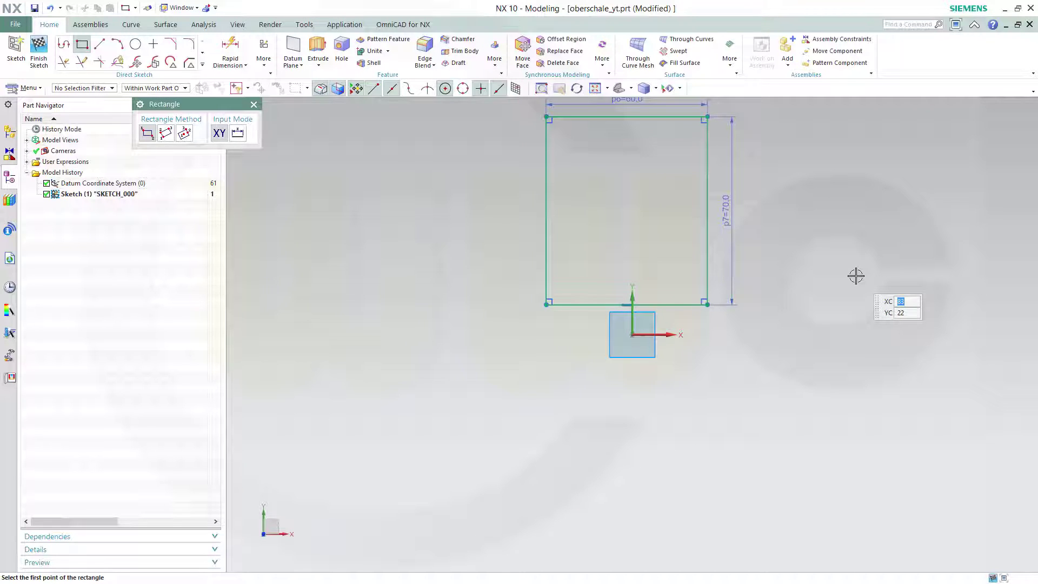
key(Escape)
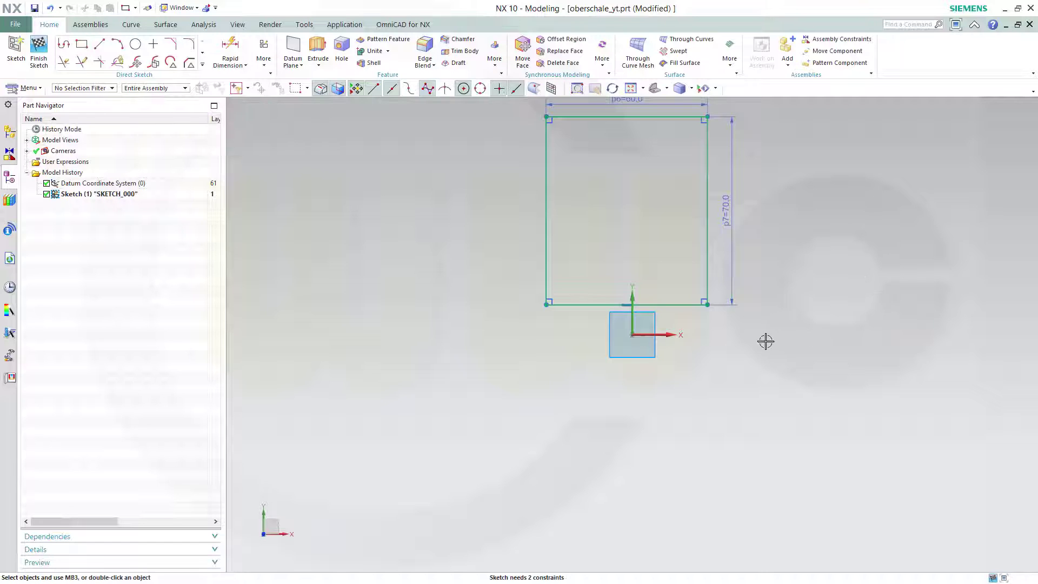
Step: Constrain the sketch origin to the midpoint of the rectangle's lower line
click(632, 335)
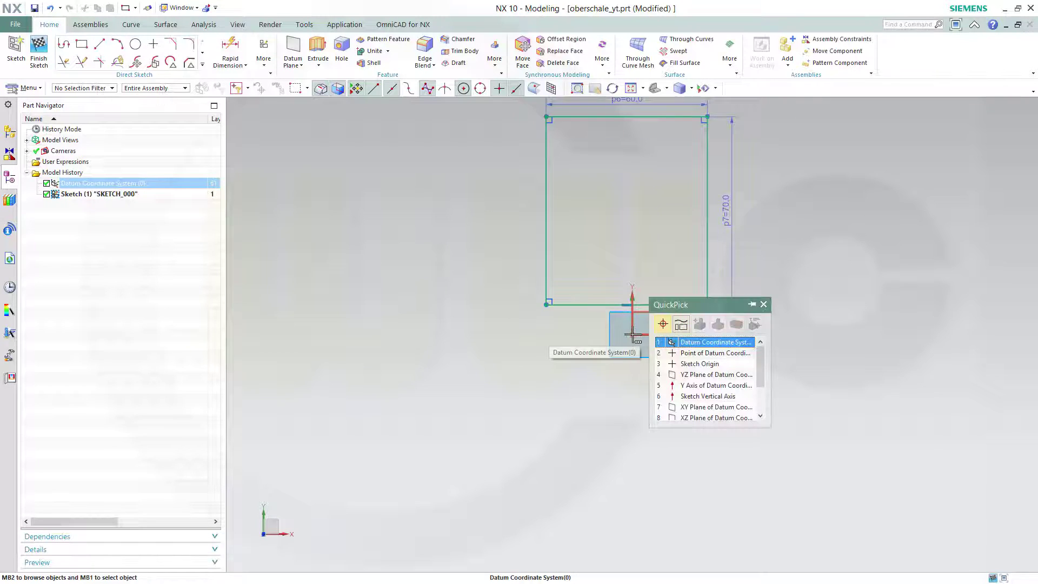
click(700, 363)
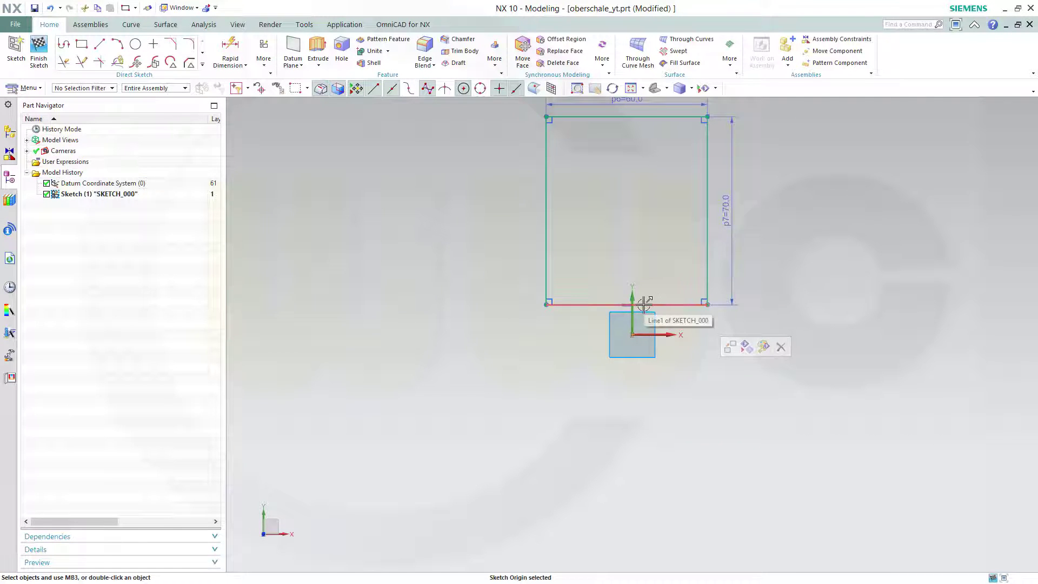
click(612, 305)
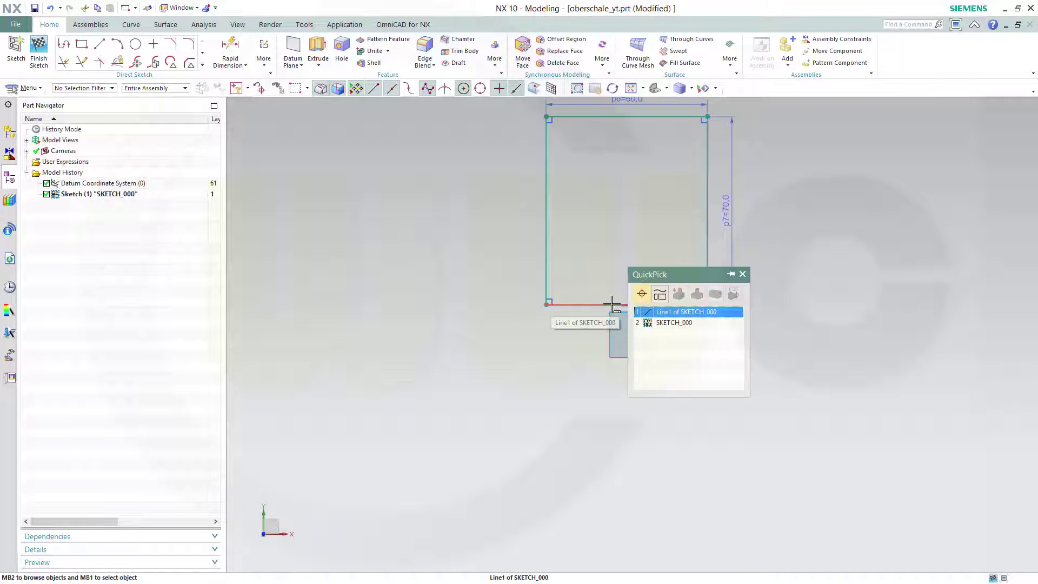
click(667, 318)
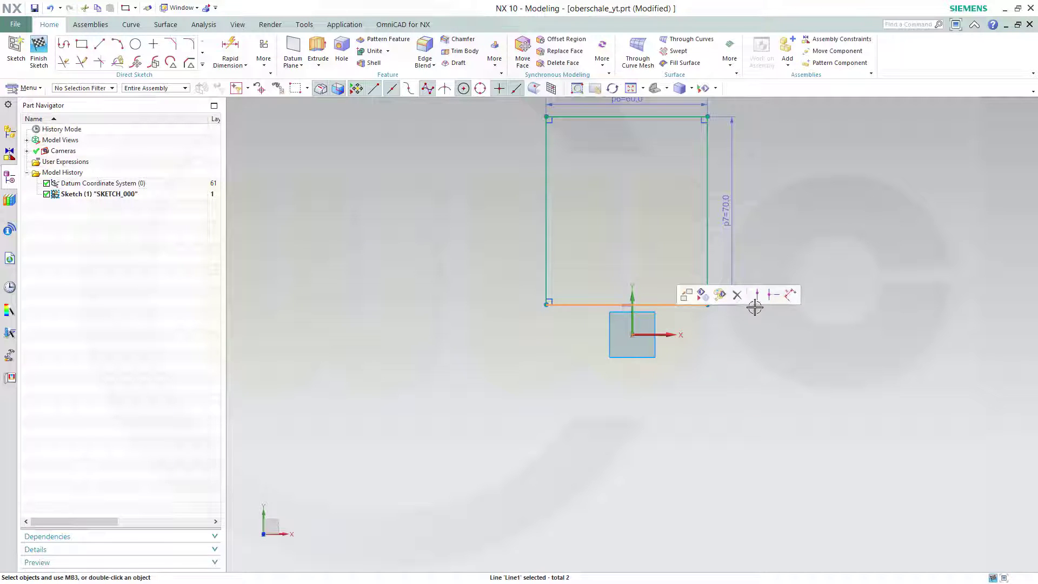
click(773, 295)
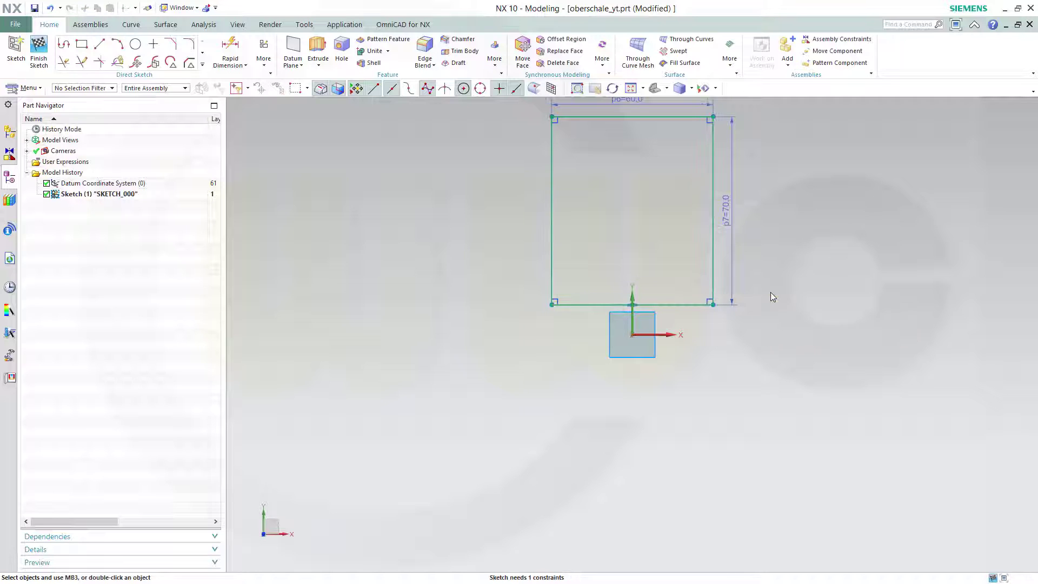
Step: Make the rectangle's lower line collinear with the X axis and finish the sketch
click(673, 335)
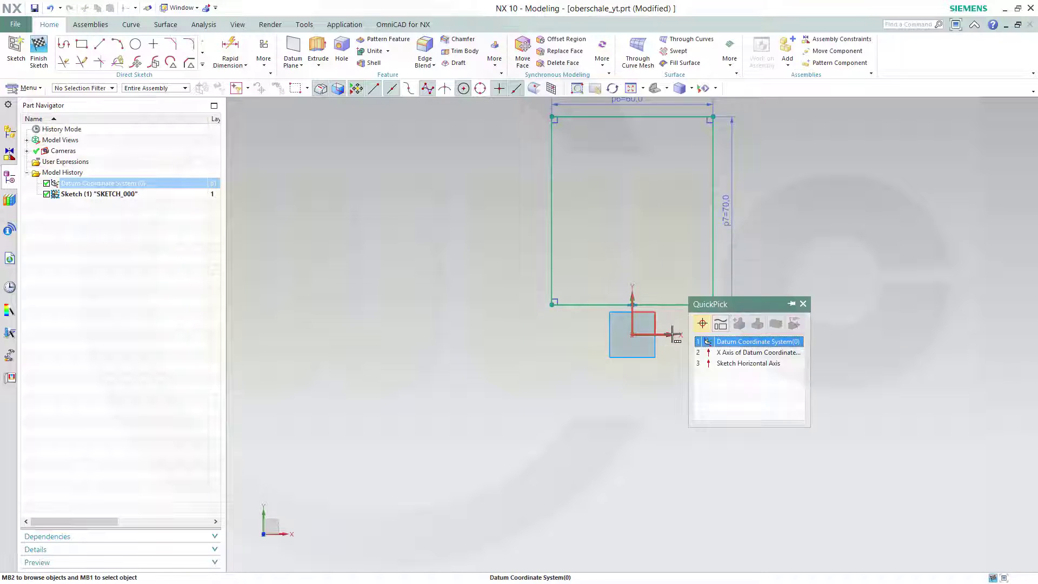
click(714, 354)
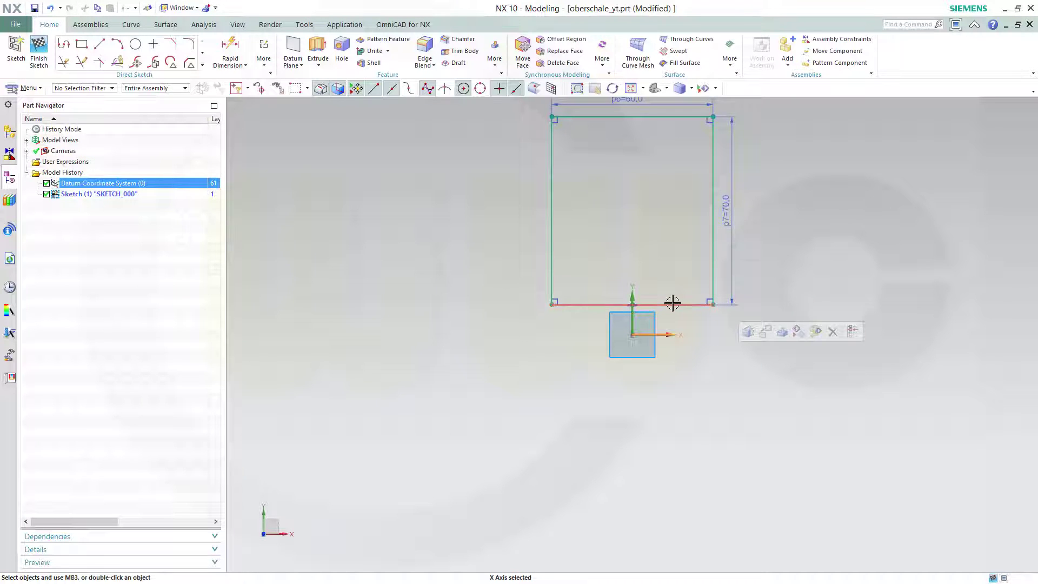
click(676, 302)
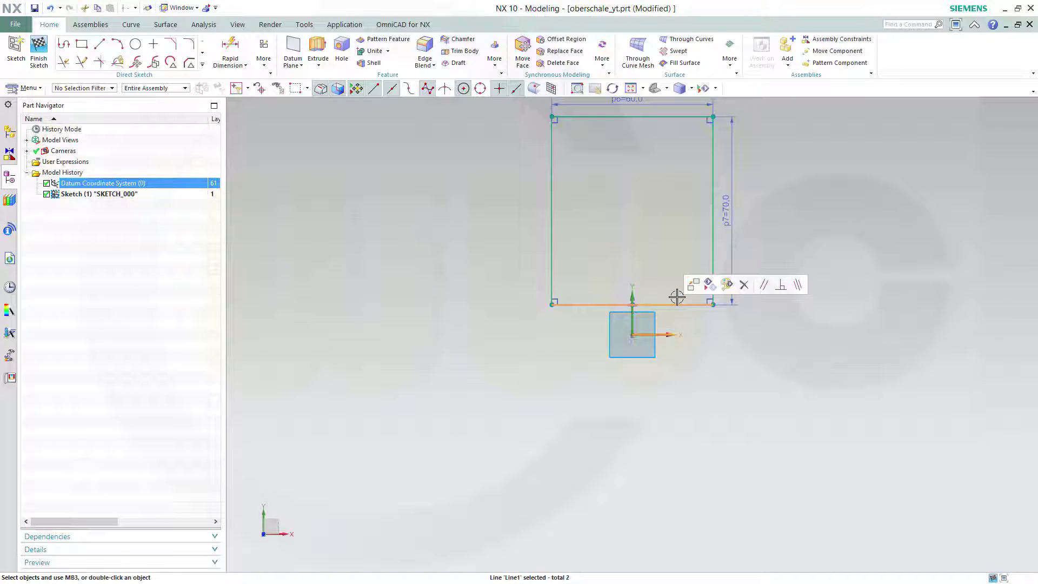
click(798, 285)
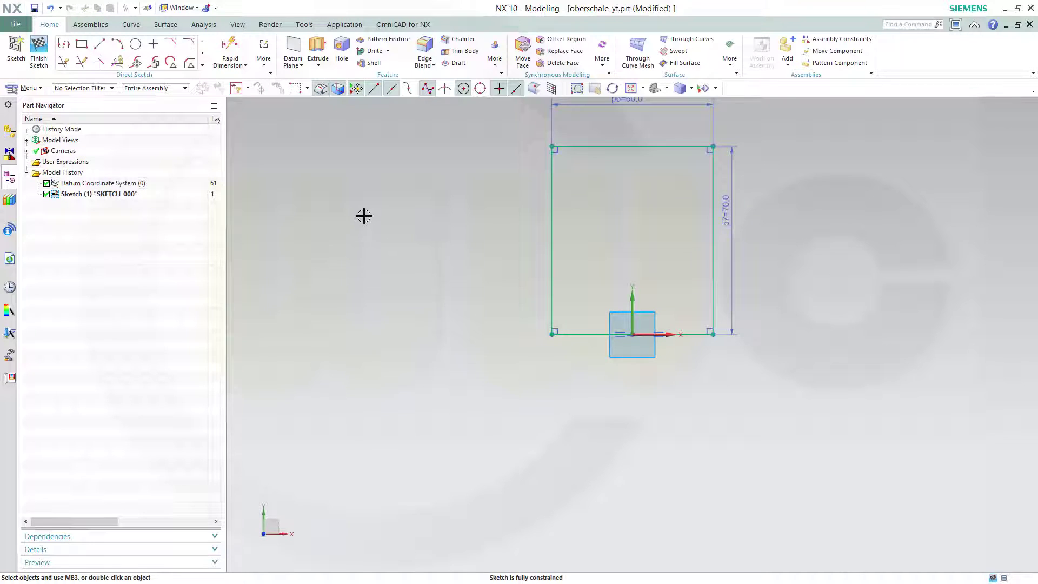
click(38, 48)
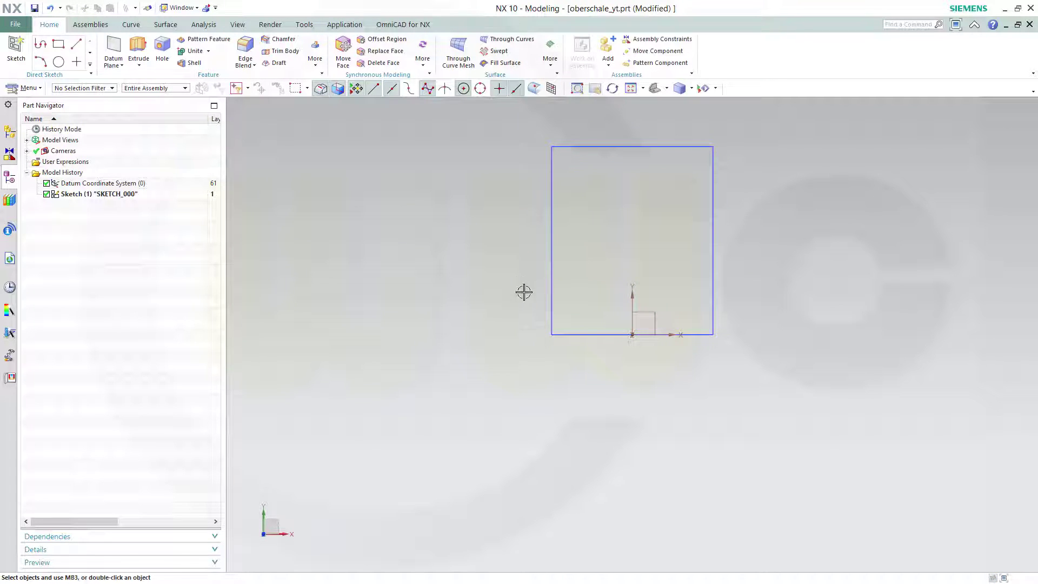
Step: Extrude the rectangle sketch upward from 0 to 18 mm as a solid base block
mouse_move(524, 290)
middle_down()
mouse_move(510, 304)
mouse_move(533, 212)
mouse_move(484, 230)
mouse_move(561, 190)
mouse_move(532, 373)
middle_up()
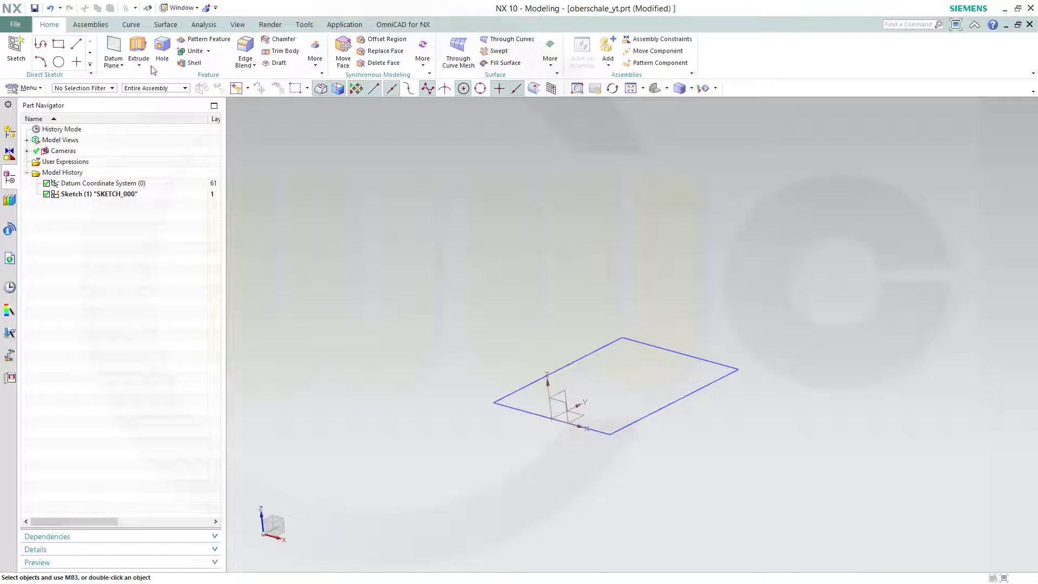
click(139, 48)
click(584, 353)
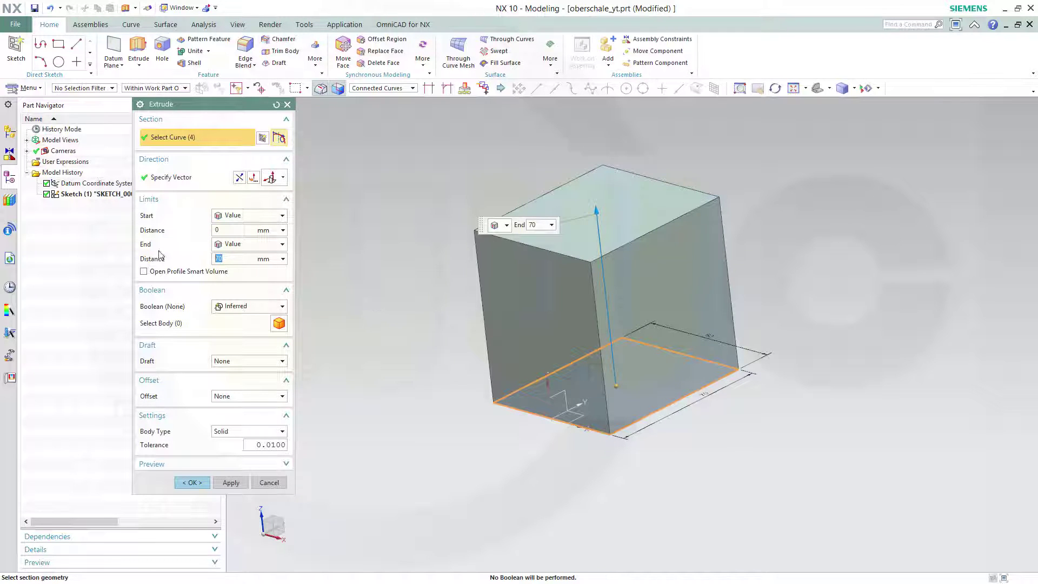
key(Return)
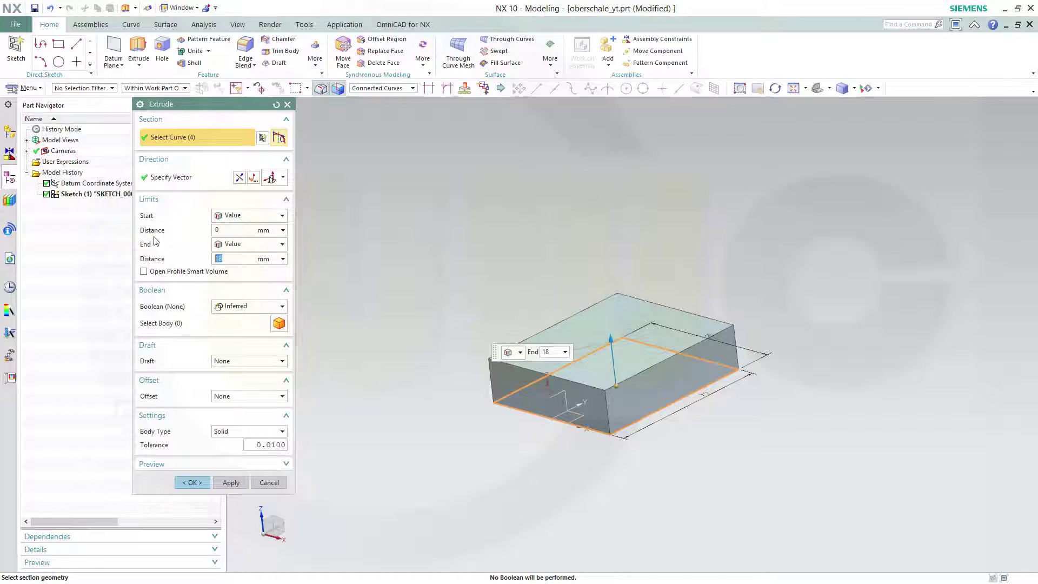
click(192, 483)
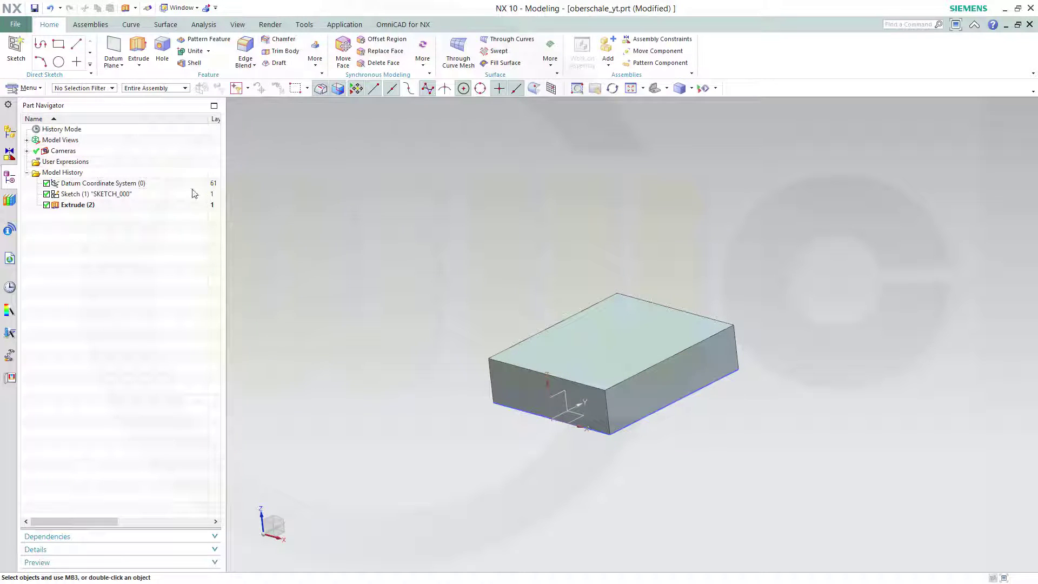
Step: Copy the base rectangle's sketch and paste it as a new sketch at the same location
right_click(108, 195)
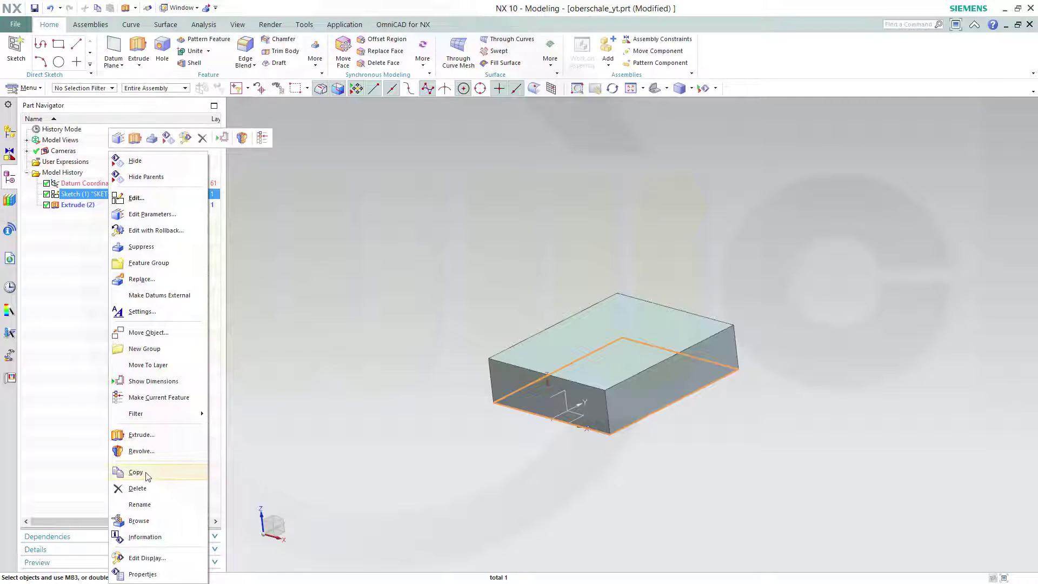
click(211, 487)
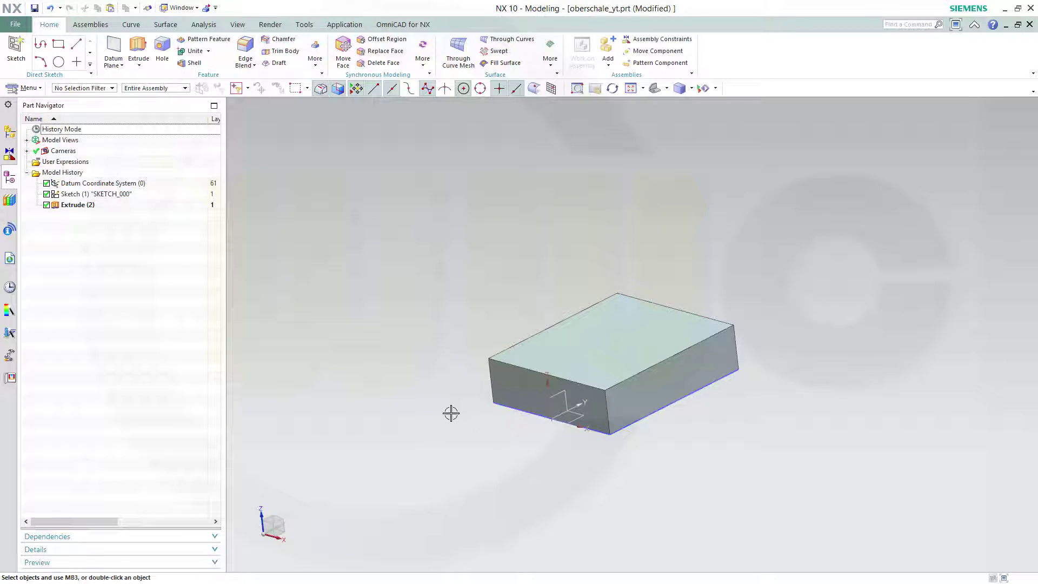
key(ctrl+v)
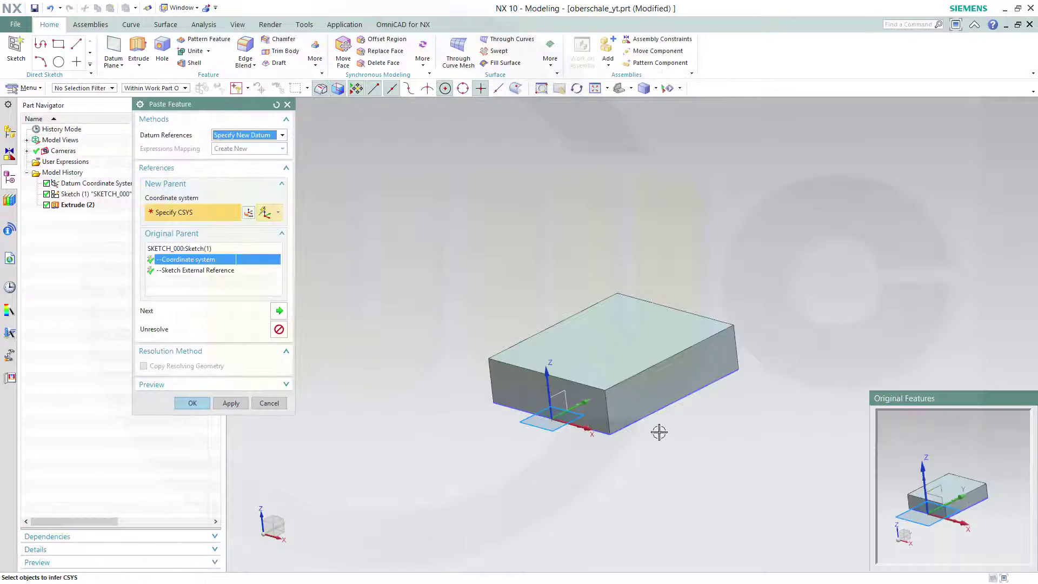
click(192, 403)
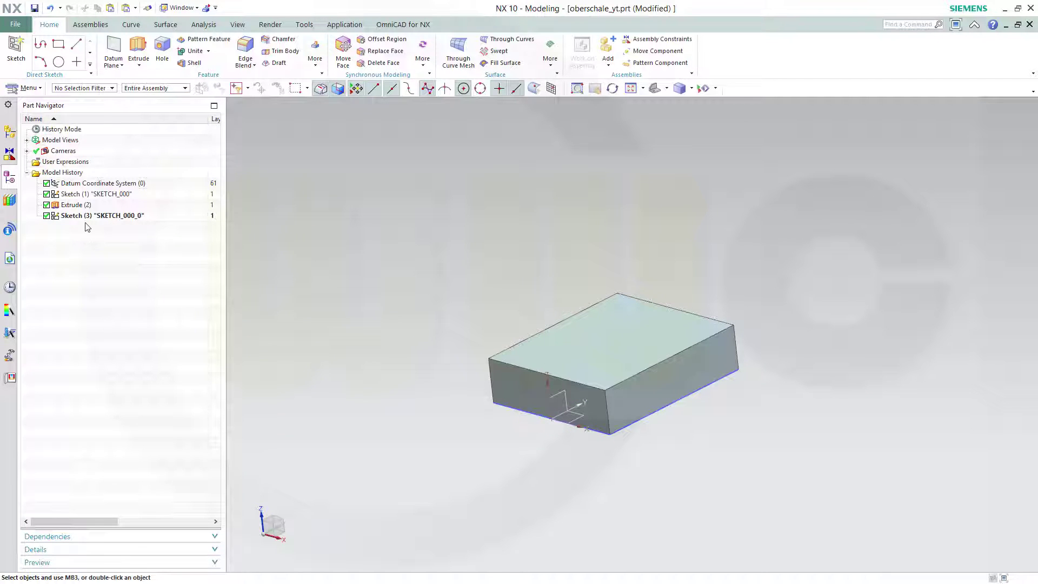
Step: Set the copied sketch's dimensions to 26 mm for the width along X and 52 mm for the length along Y
click(90, 216)
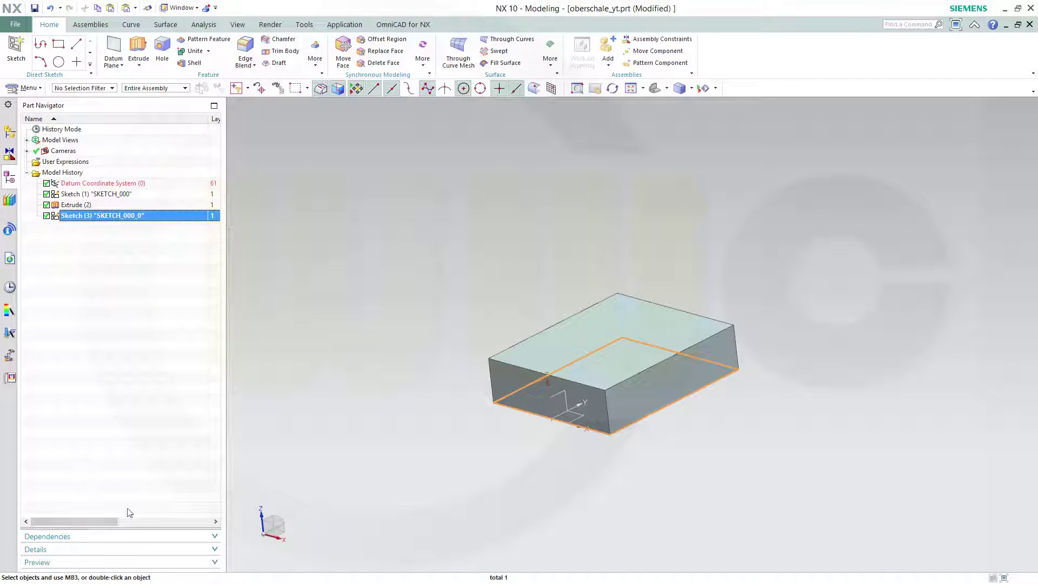
click(215, 536)
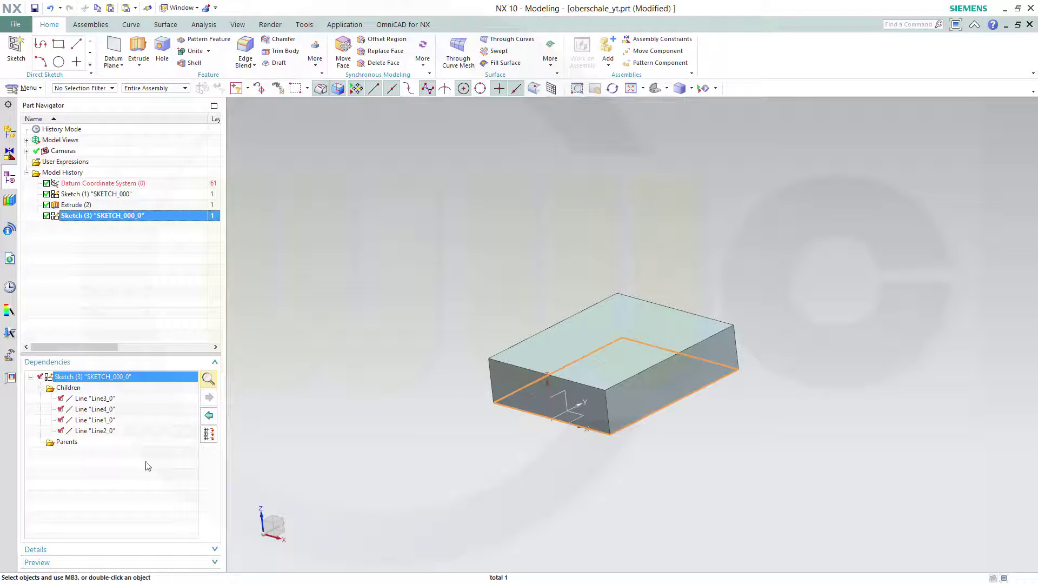
click(214, 550)
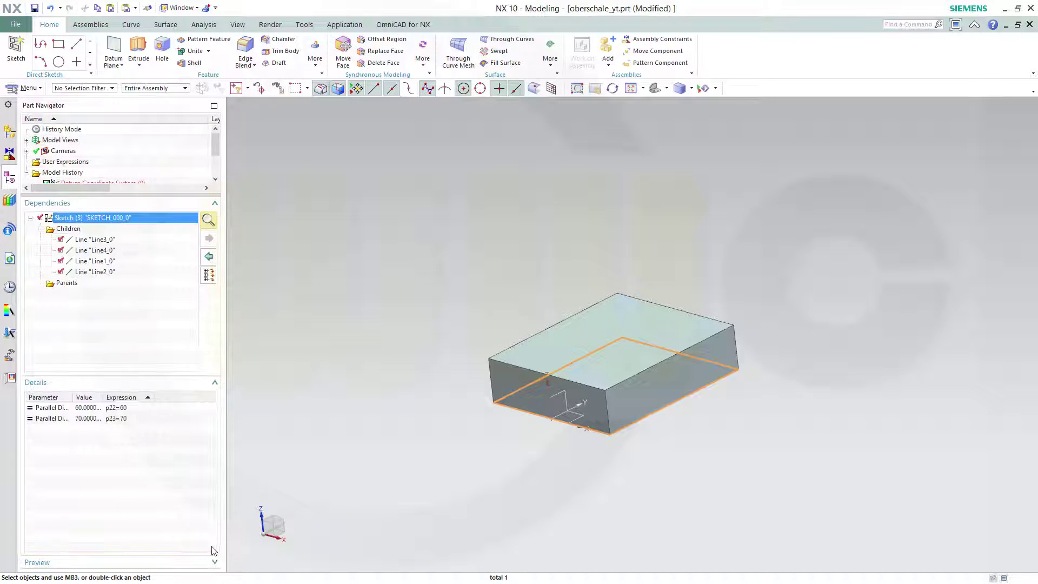
click(130, 408)
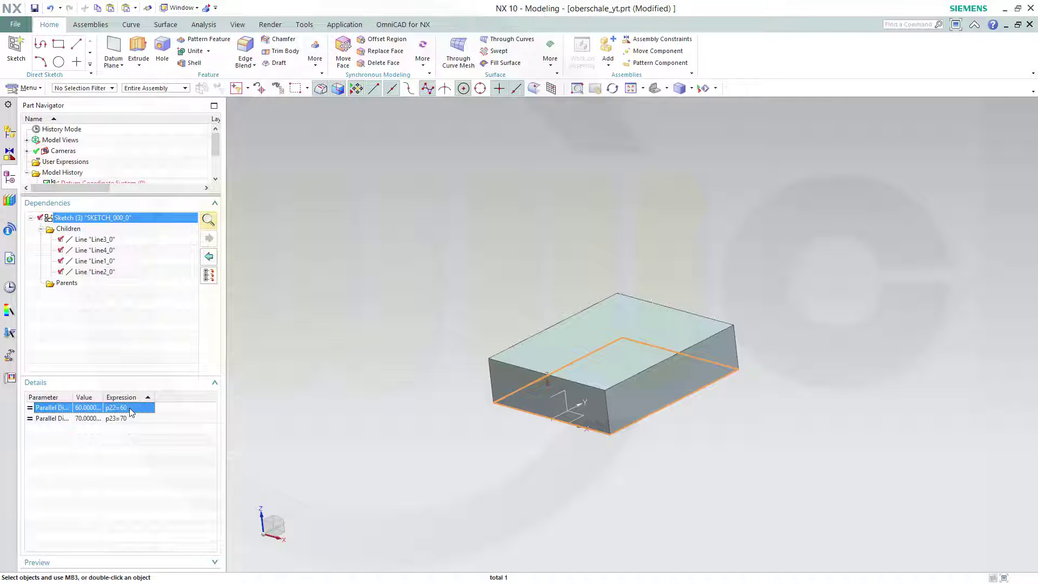
double_click(130, 409)
click(136, 420)
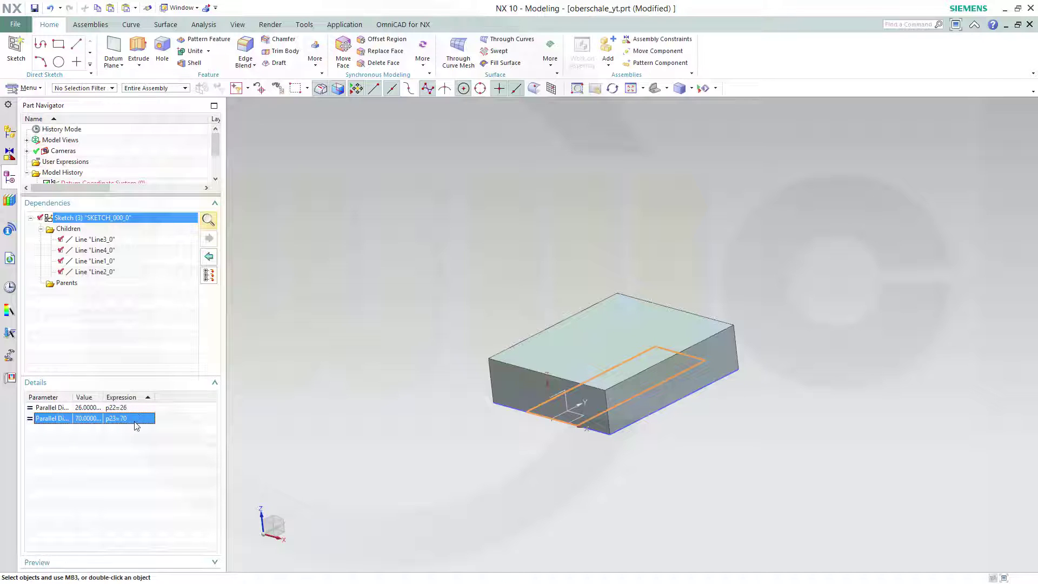
double_click(136, 419)
key(Return)
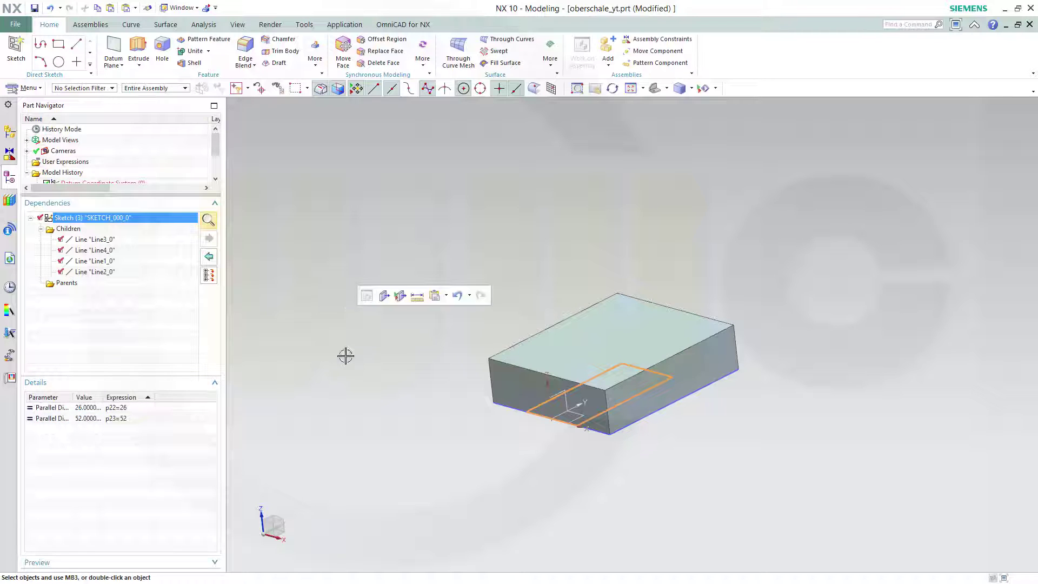
Step: Extrude the copied sketch from 0 to 33 mm and unite it with the base block
click(138, 51)
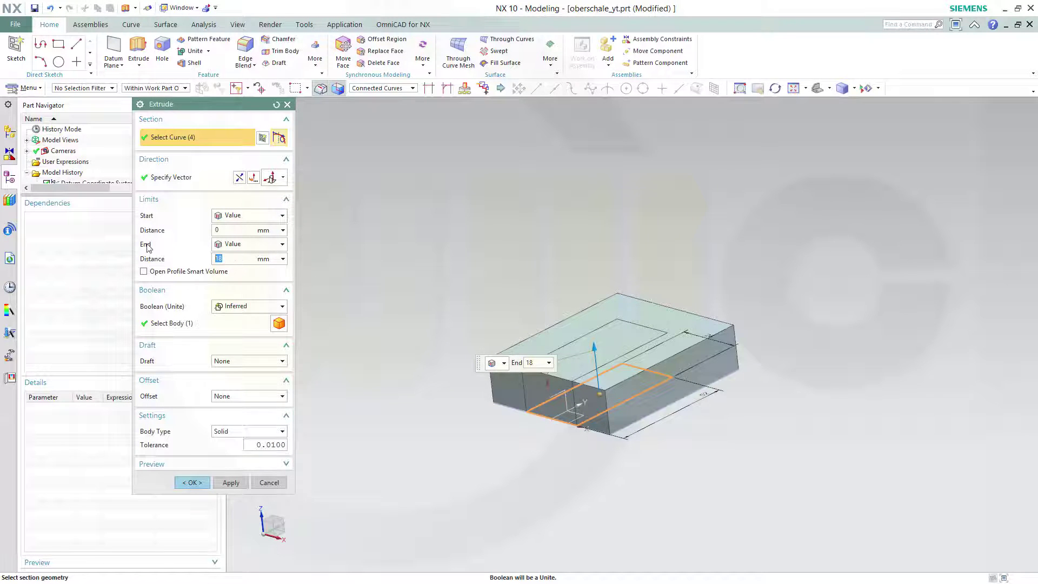
key(Tab)
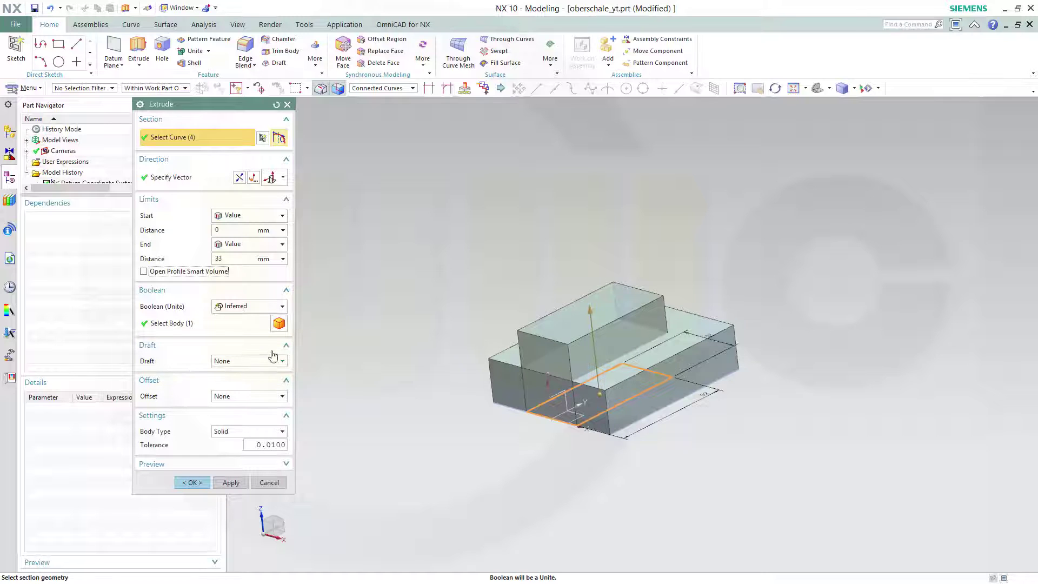
click(282, 311)
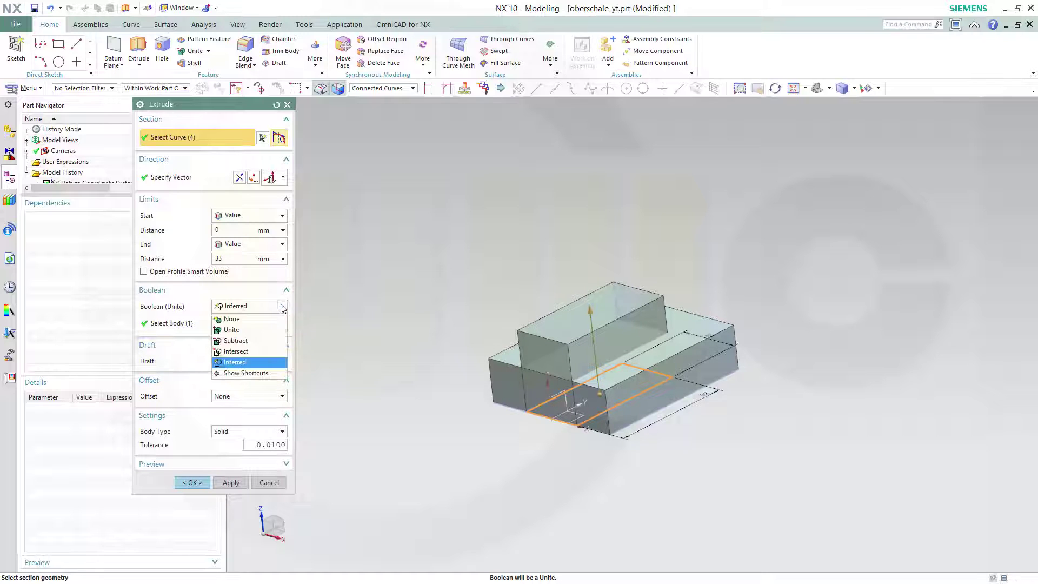
click(238, 333)
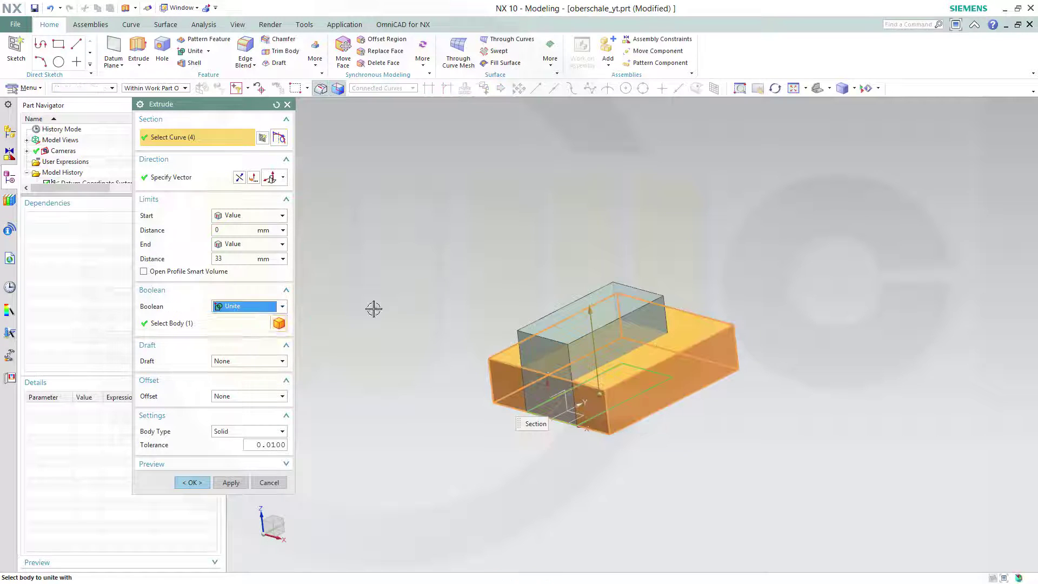
click(193, 482)
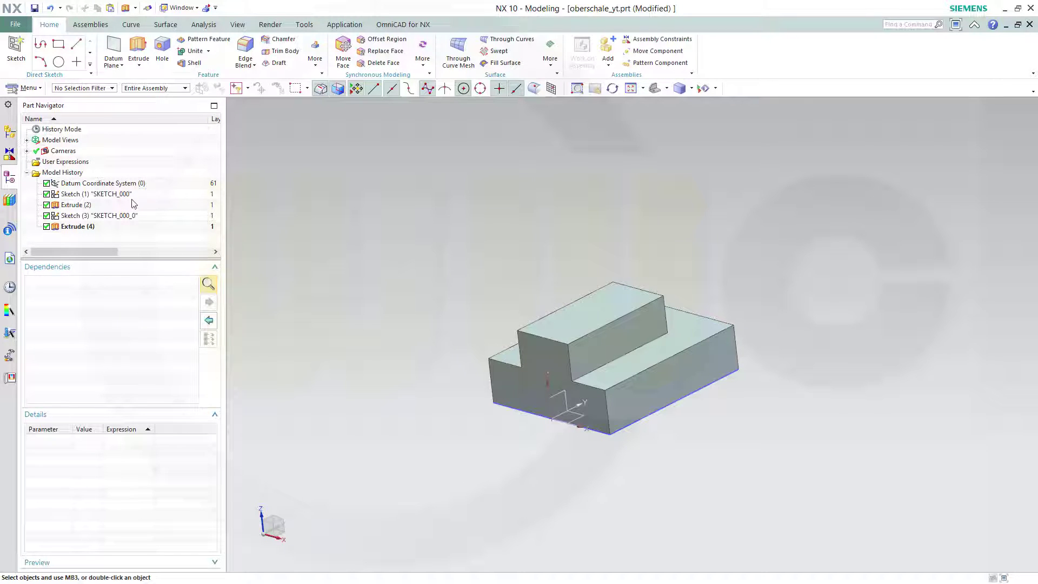
Step: Hide both rectangle sketches so only the solid body and the datum coordinate system are displayed
right_click(110, 216)
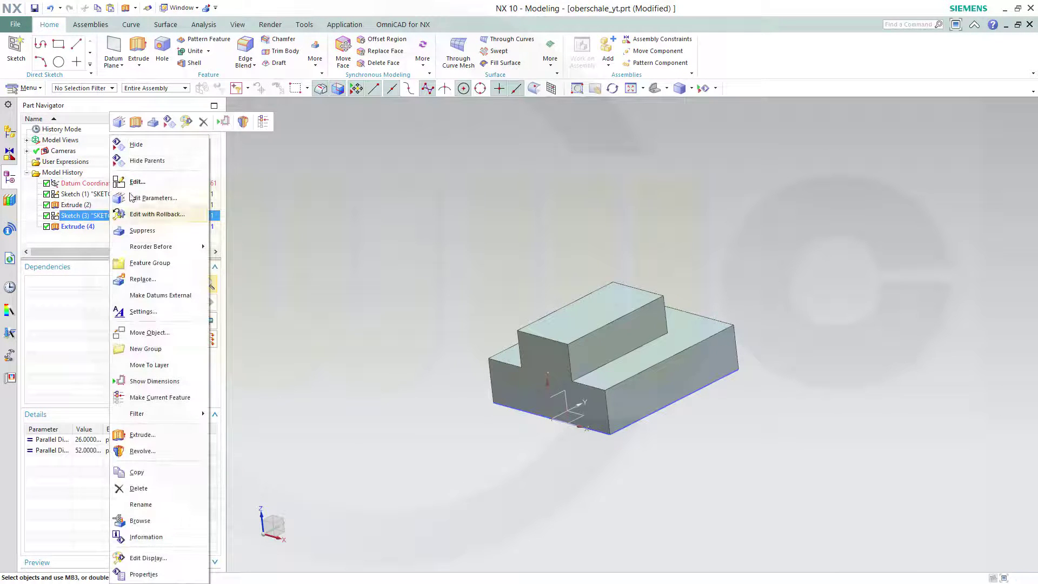
click(147, 145)
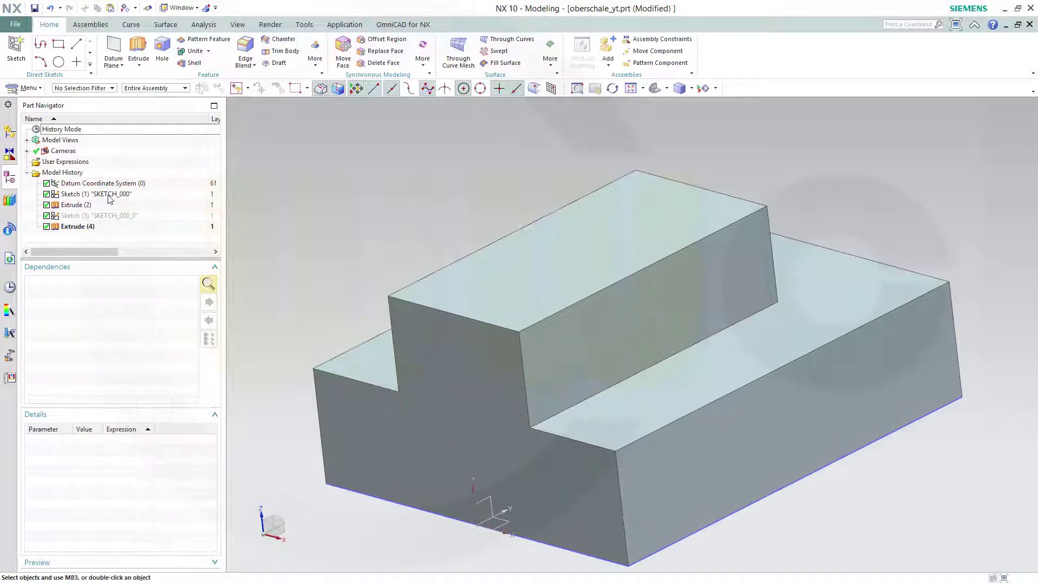
right_click(109, 196)
click(146, 140)
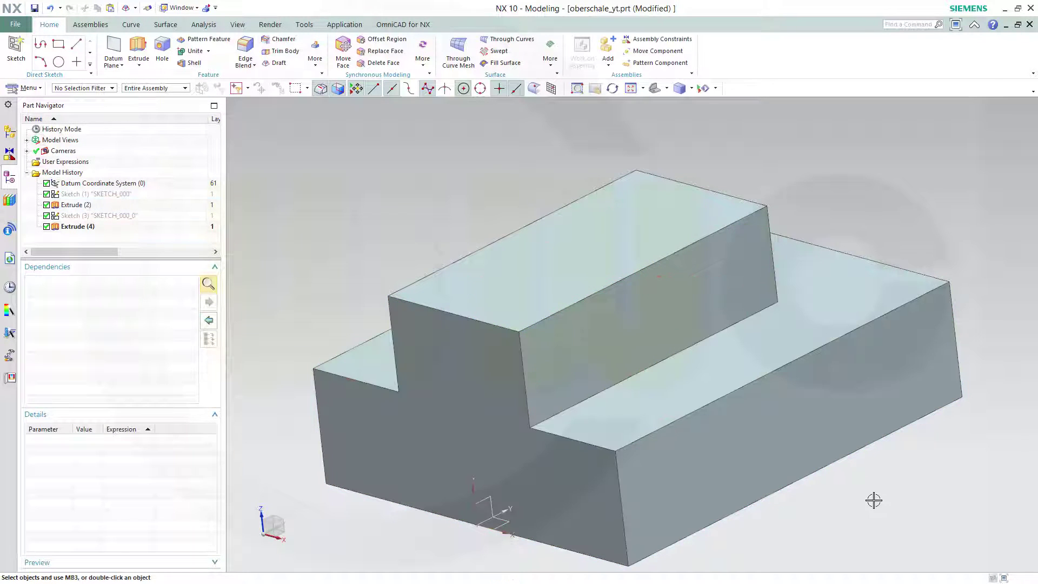
Step: Start a draft from plane or surface with Y as the draw direction and the raised block's far end face as the stationary face
middle_drag(912, 542, 798, 419)
middle_drag(802, 466, 804, 431)
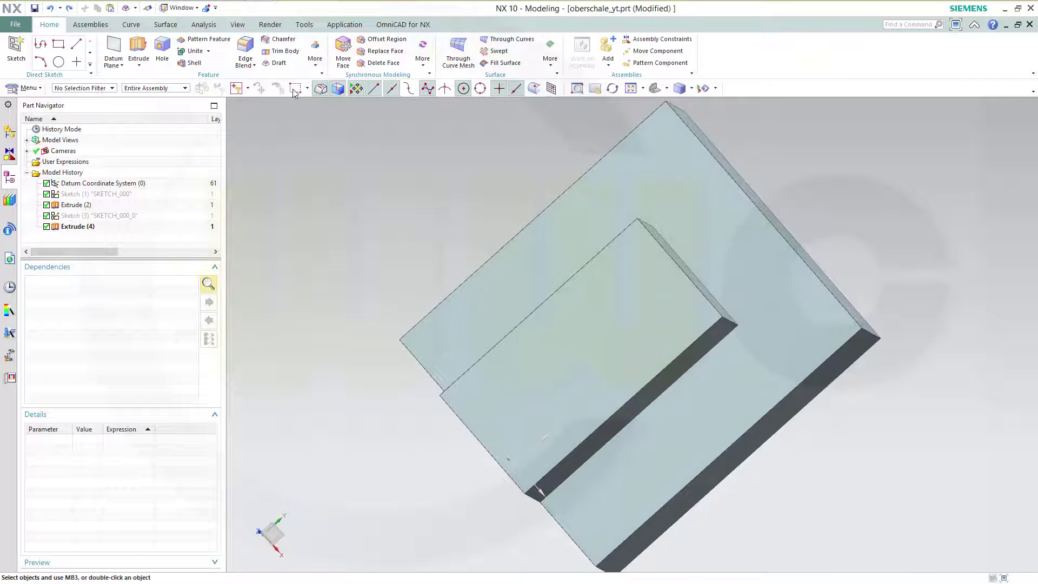
click(278, 63)
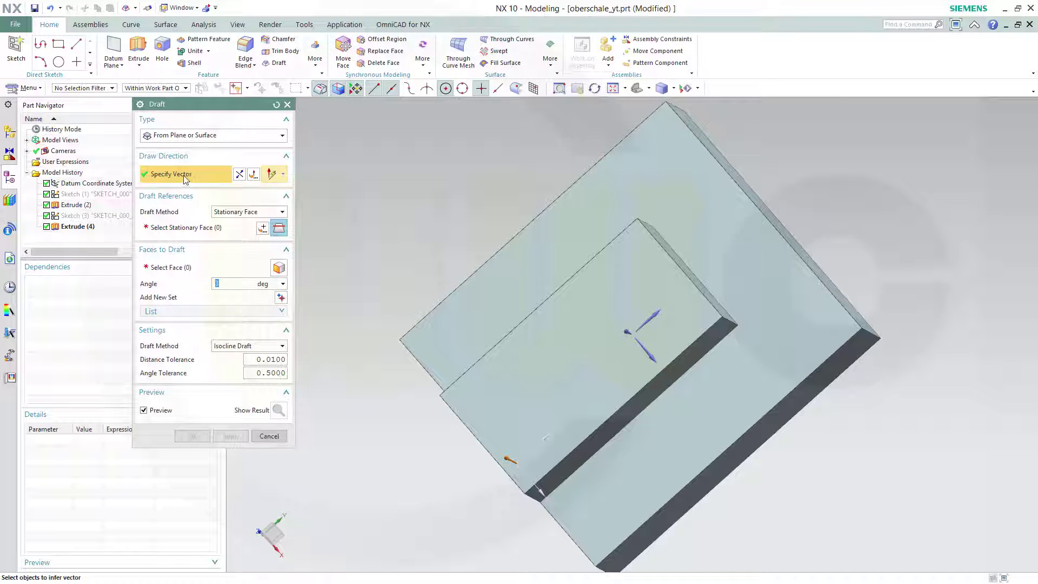
middle_drag(444, 227, 442, 284)
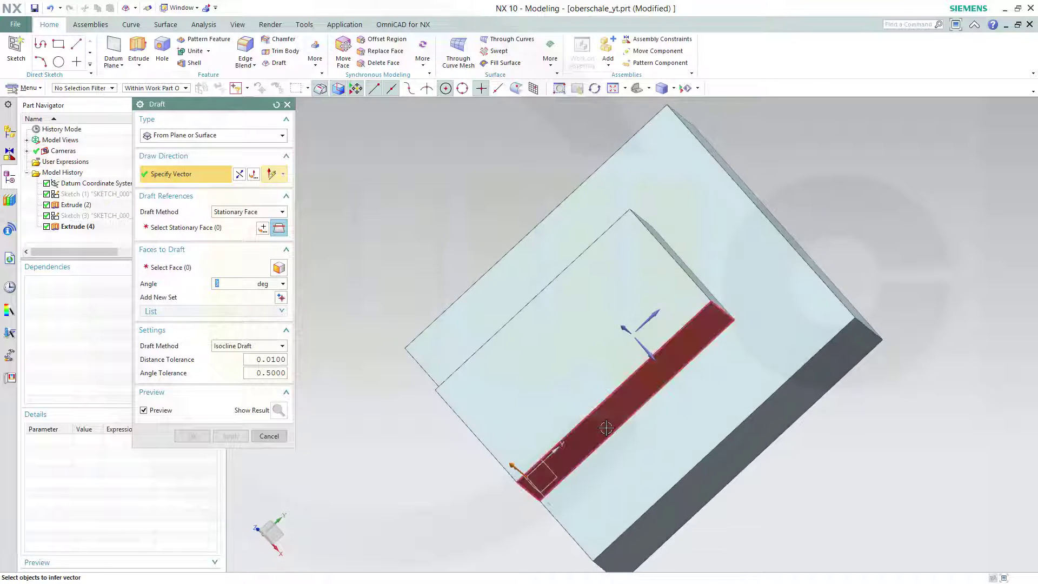
middle_drag(446, 229, 536, 332)
middle_drag(579, 378, 528, 337)
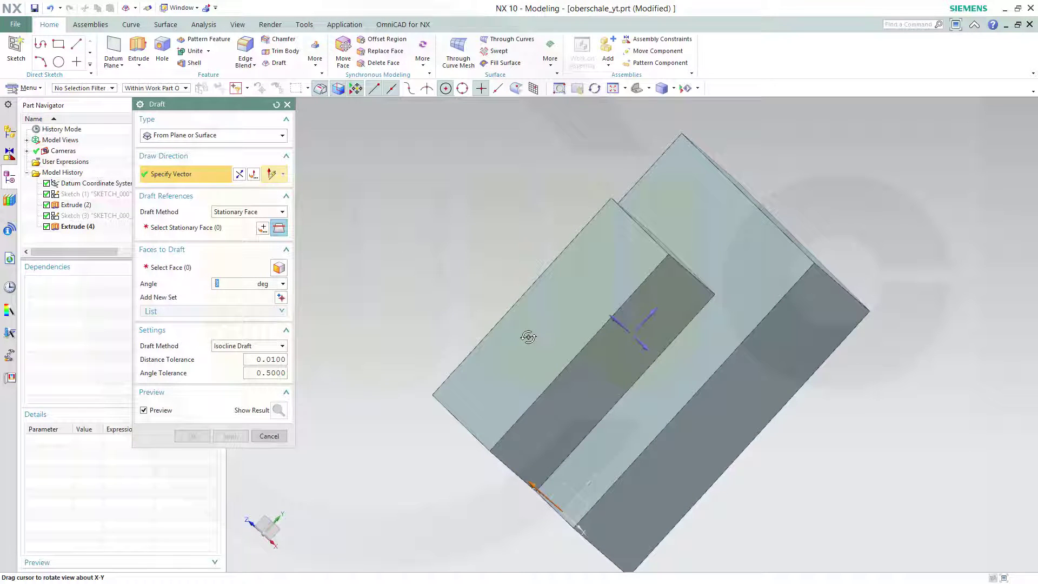
click(652, 312)
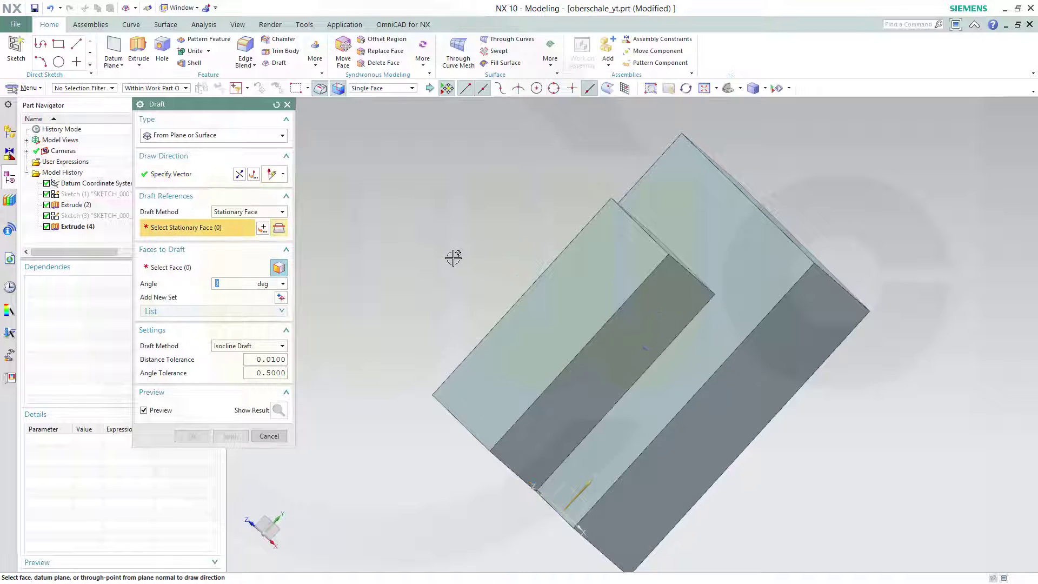
middle_drag(420, 239, 413, 266)
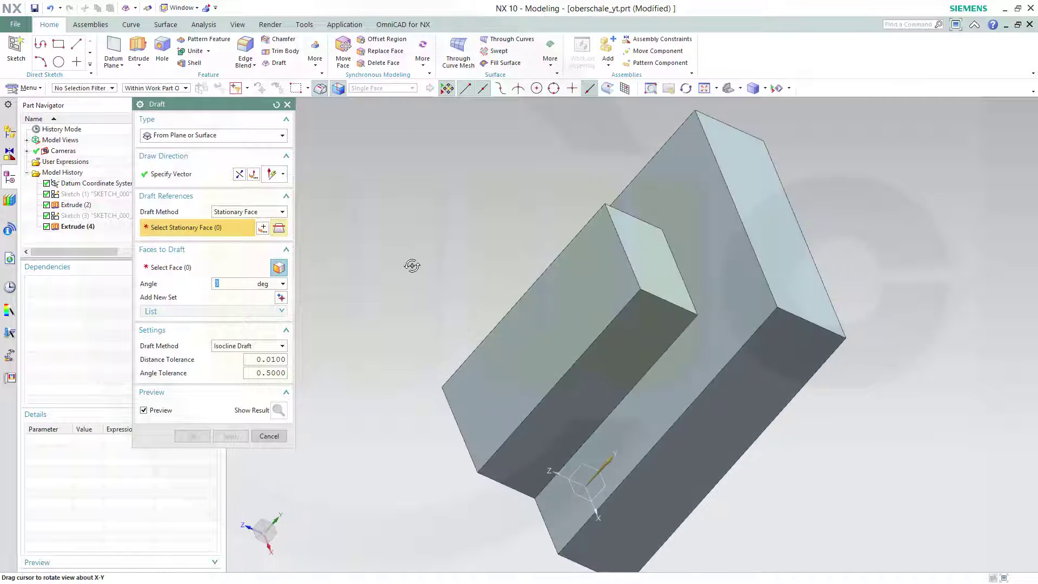
click(651, 264)
middle_drag(400, 283, 355, 262)
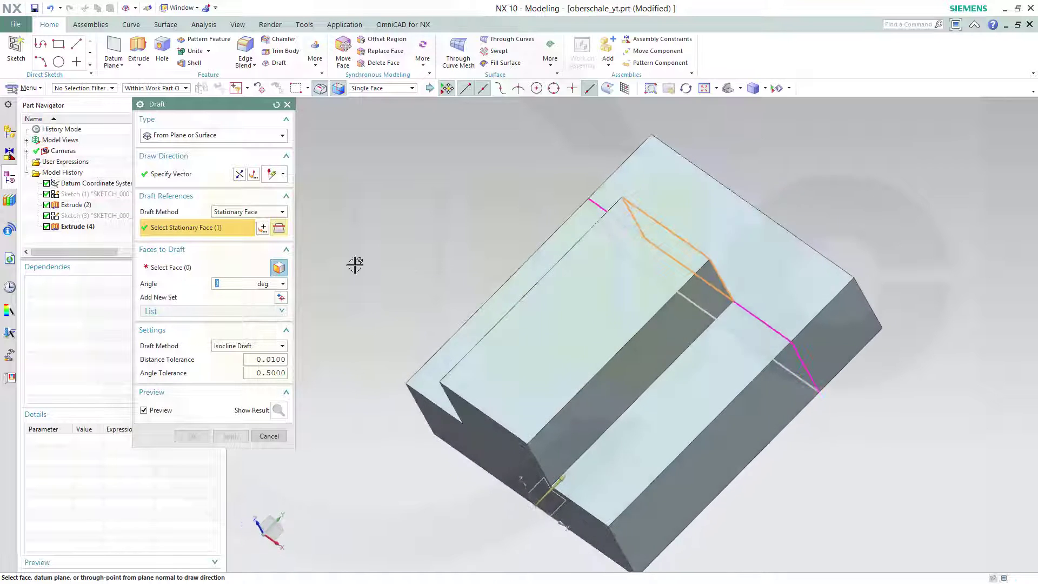
Step: Apply the draft to both long side faces of the raised block
click(173, 268)
click(600, 417)
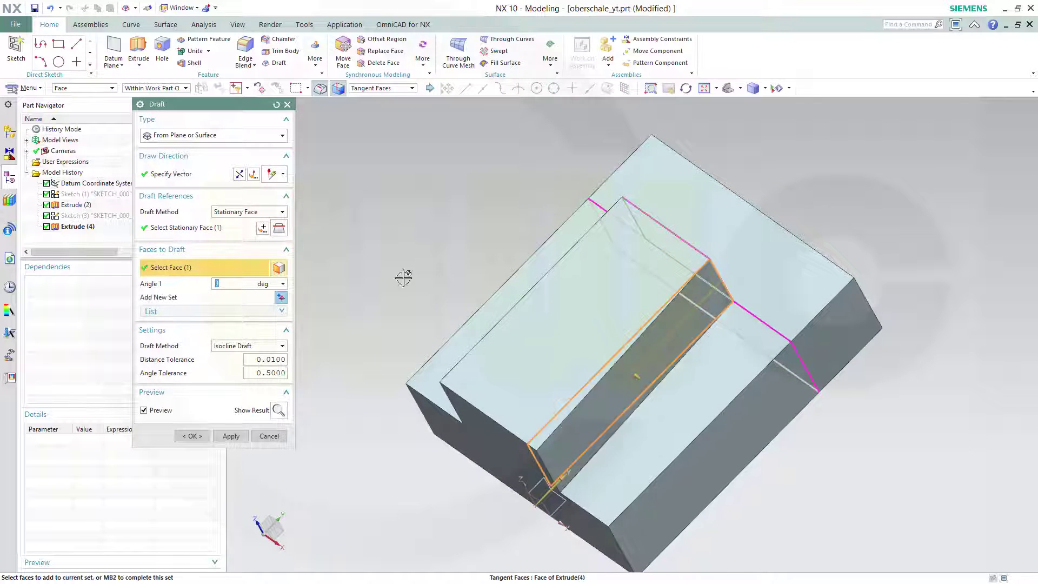
middle_drag(434, 264, 491, 352)
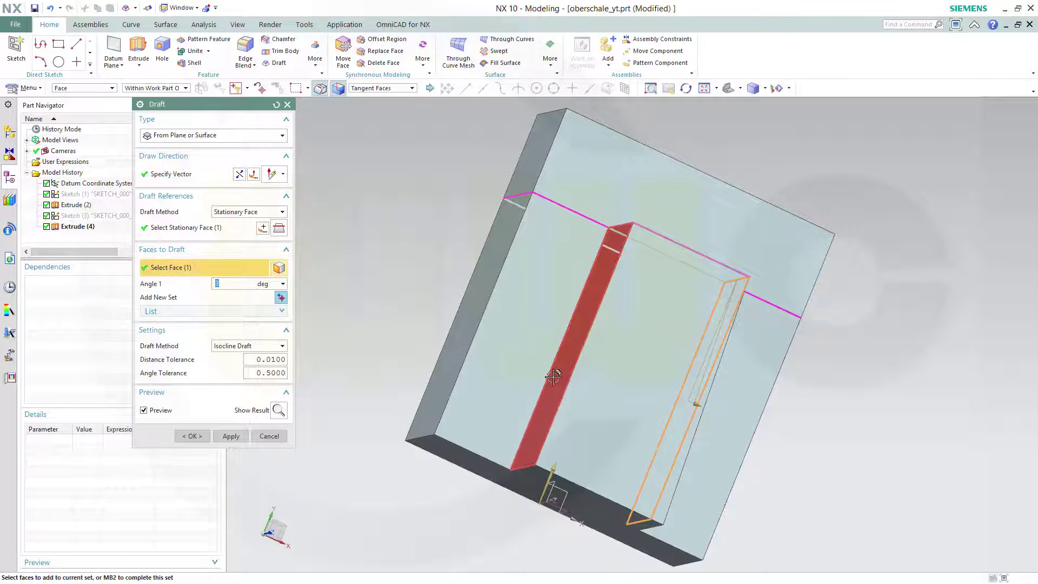
click(542, 383)
middle_drag(392, 307, 290, 395)
click(205, 438)
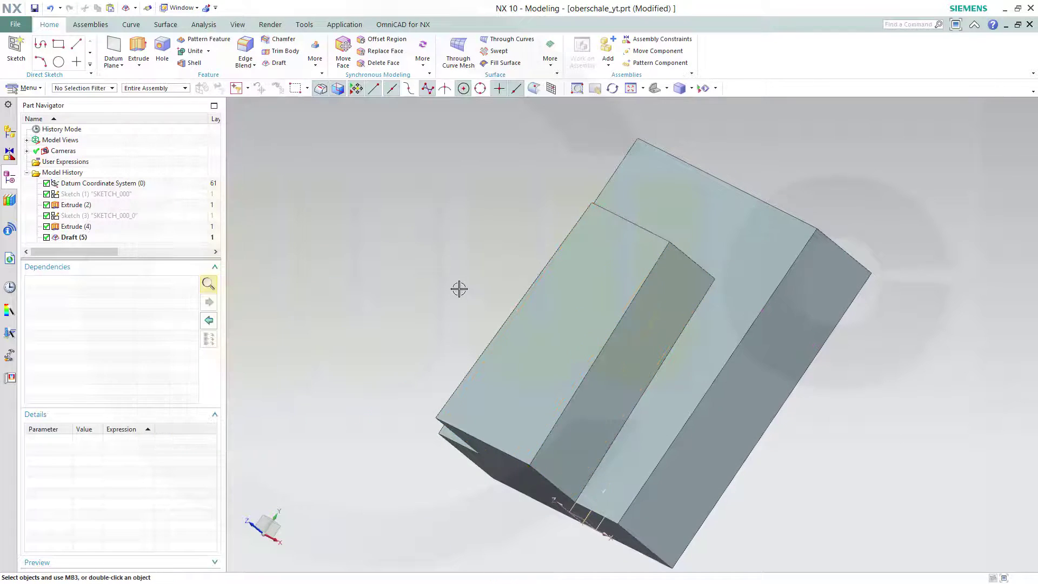
Step: Draft the raised block's far end face by 10° along Z, using the base block's top face as the stationary face
middle_drag(459, 287, 438, 297)
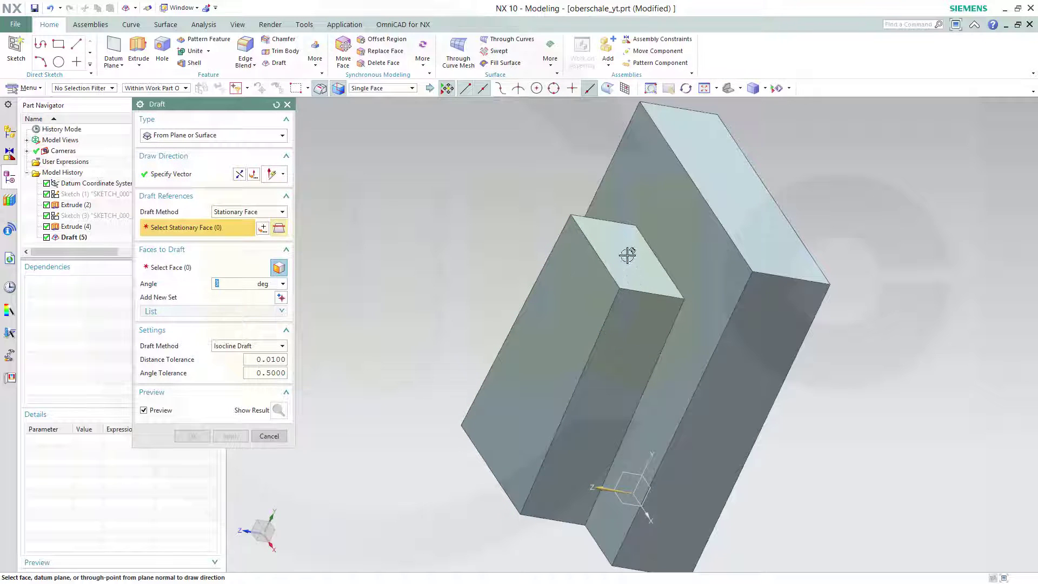
click(673, 231)
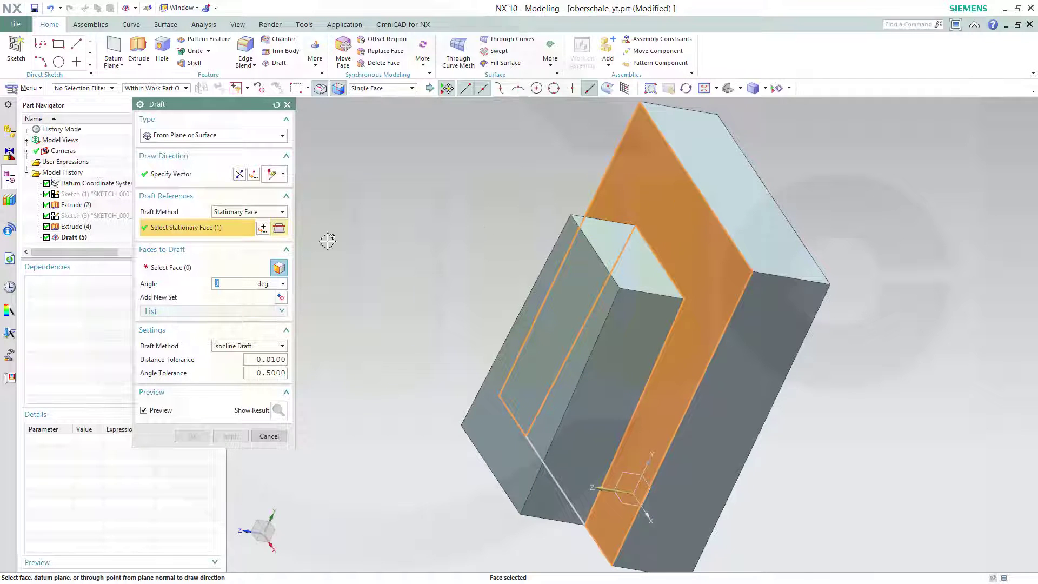
click(646, 264)
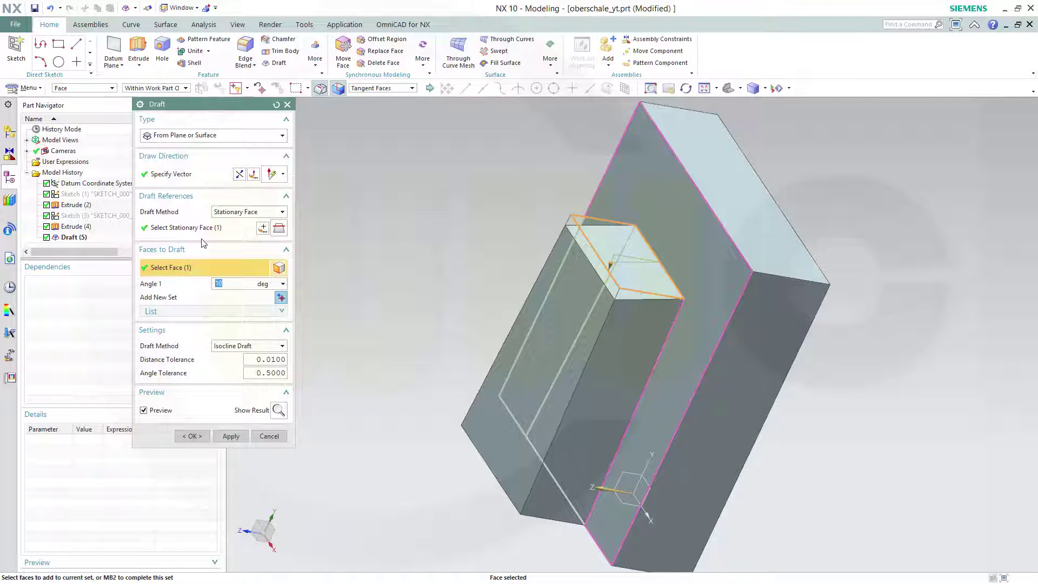
click(192, 436)
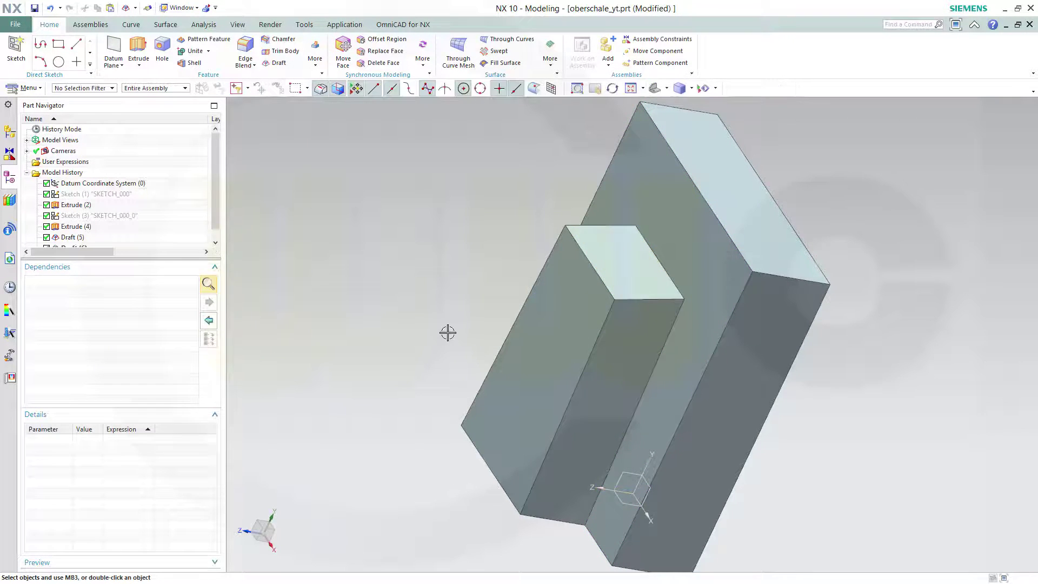
Step: Start a draft along X using the Parting Face method, with the YZ plane as the stationary parting face and both sides drafted
middle_drag(448, 331, 474, 342)
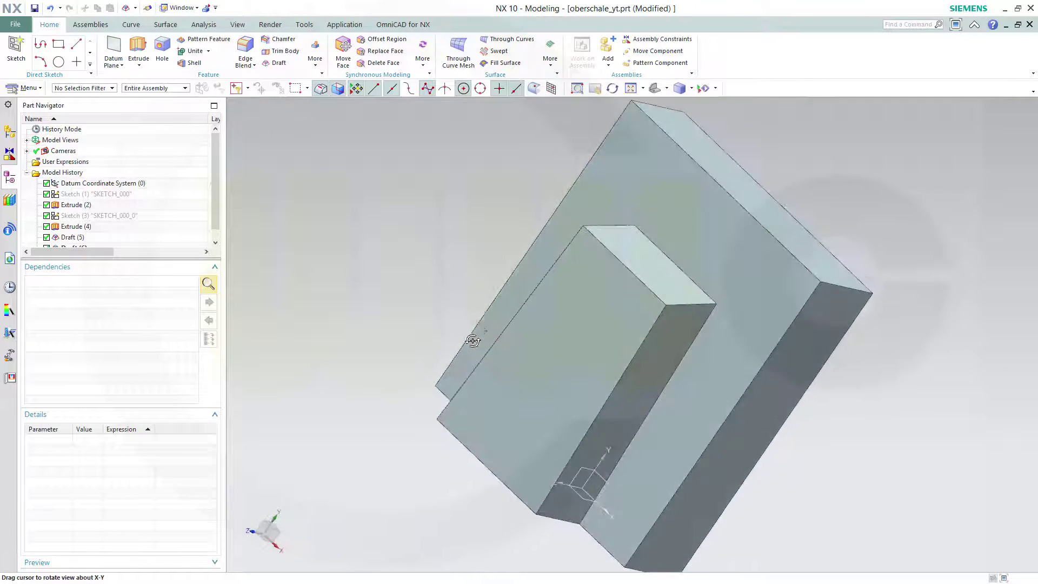
middle_drag(887, 213, 855, 186)
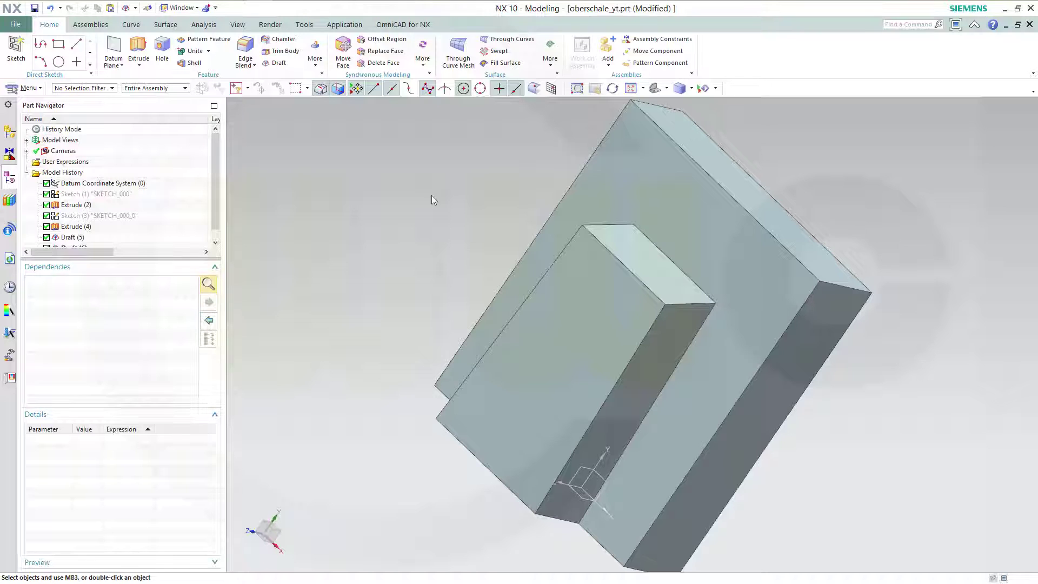
click(279, 65)
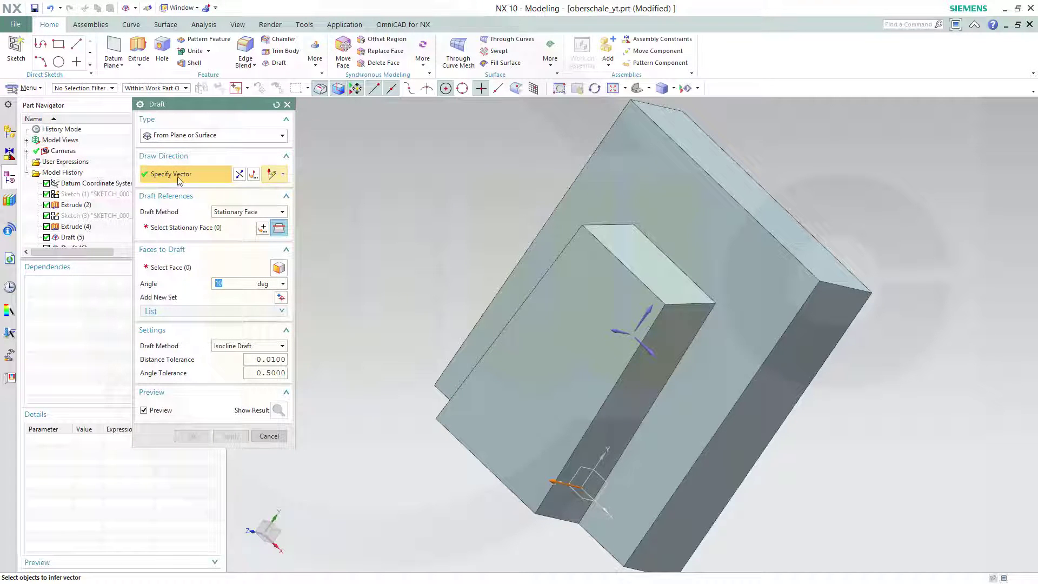
click(654, 354)
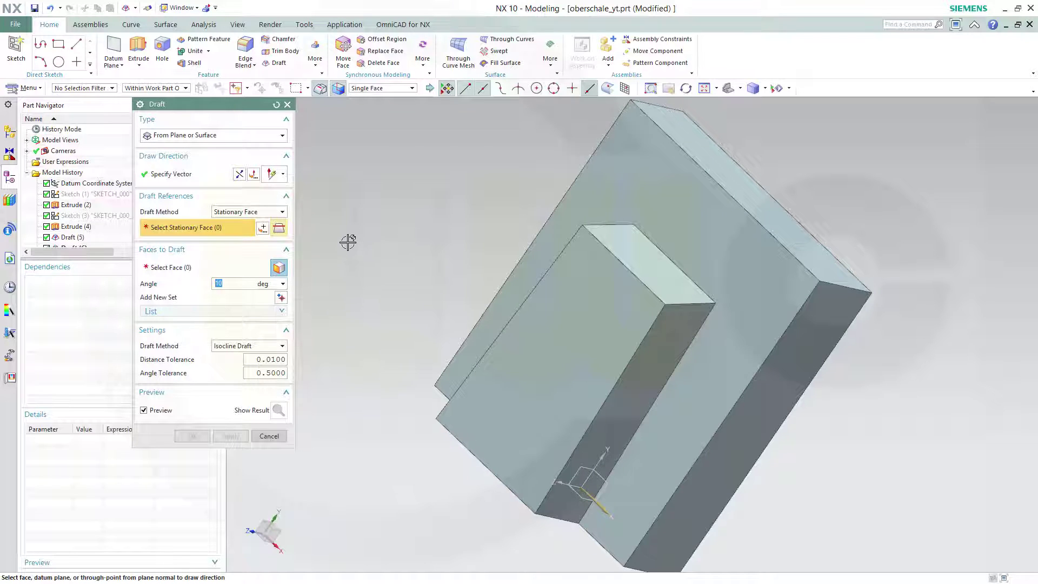
click(283, 211)
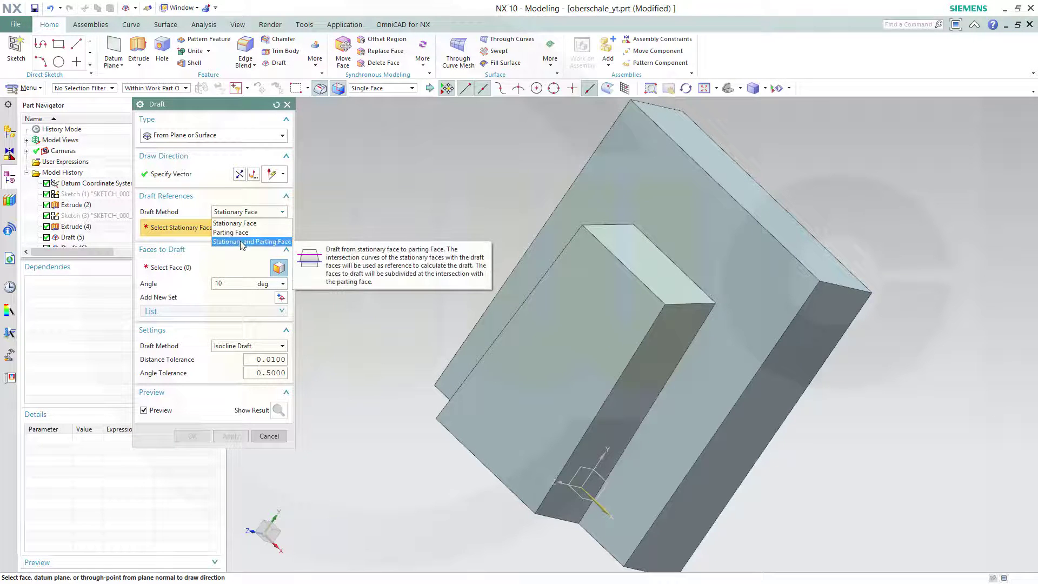
click(242, 242)
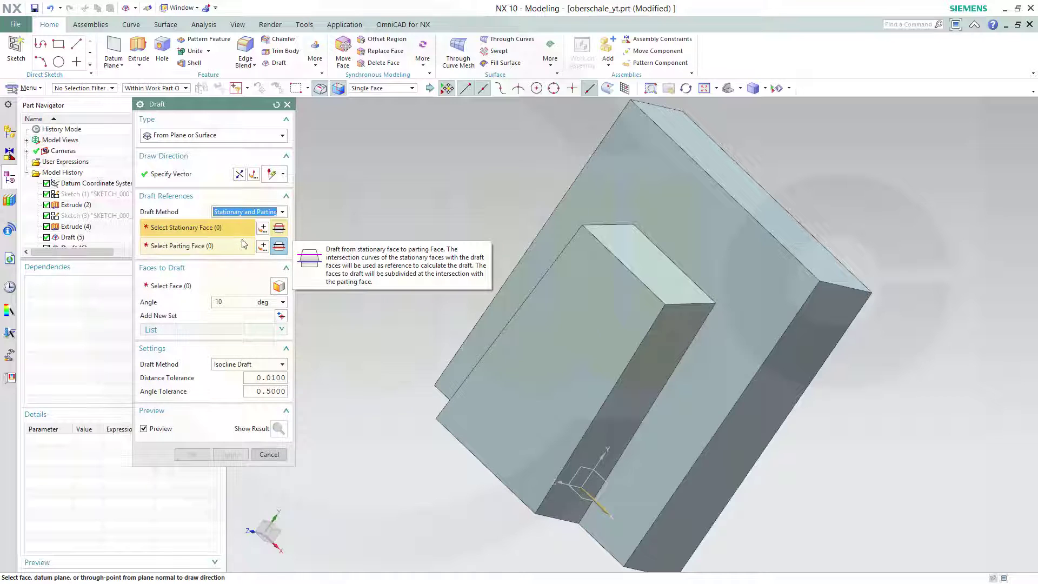
click(254, 211)
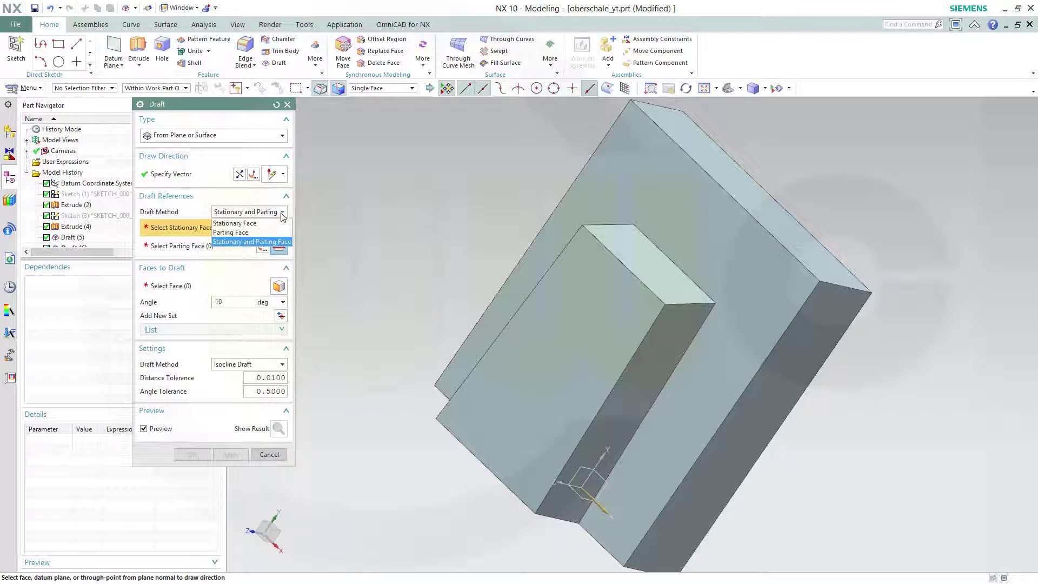
click(259, 232)
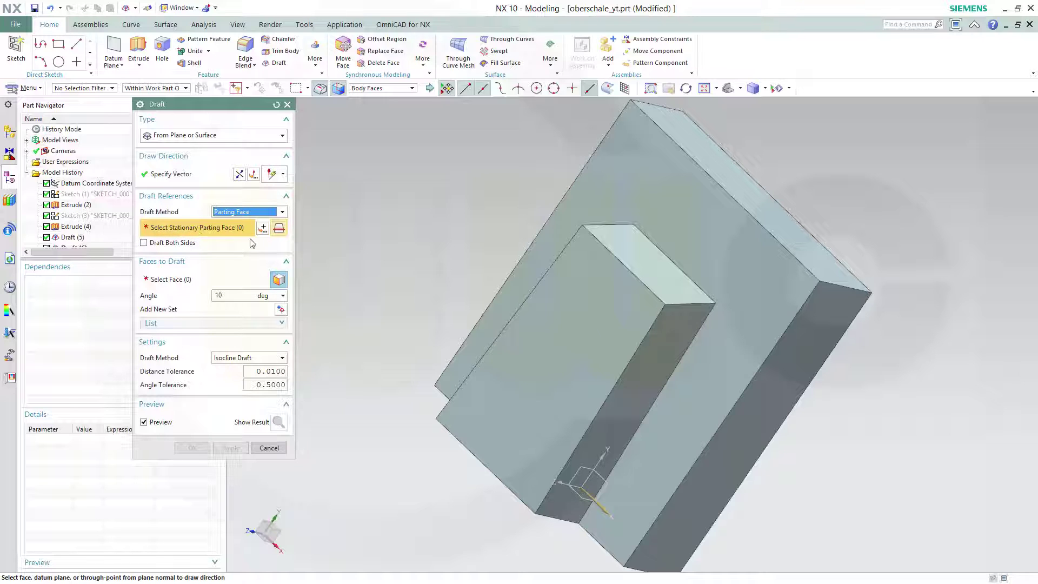
click(574, 473)
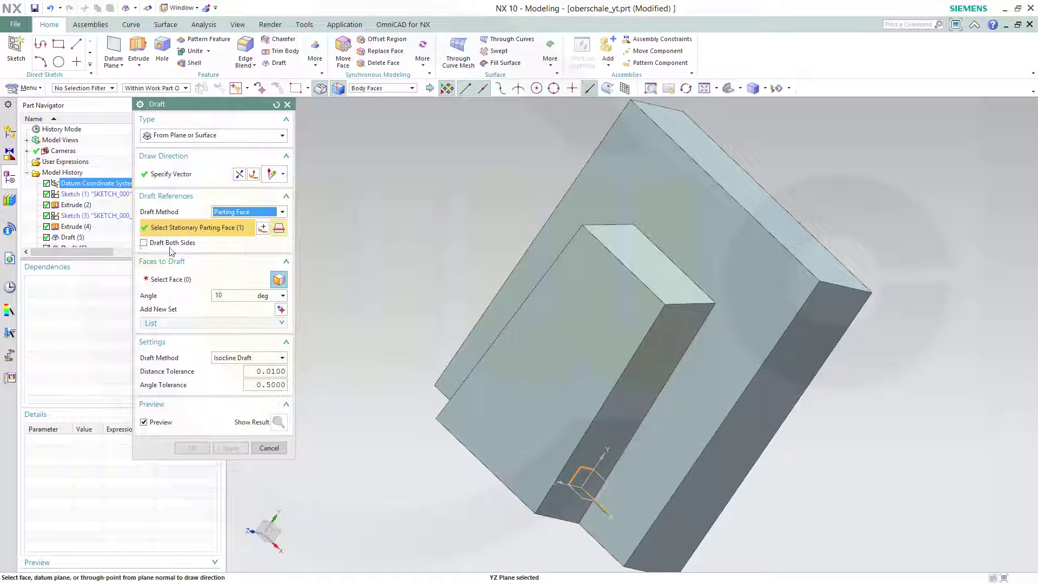
click(144, 243)
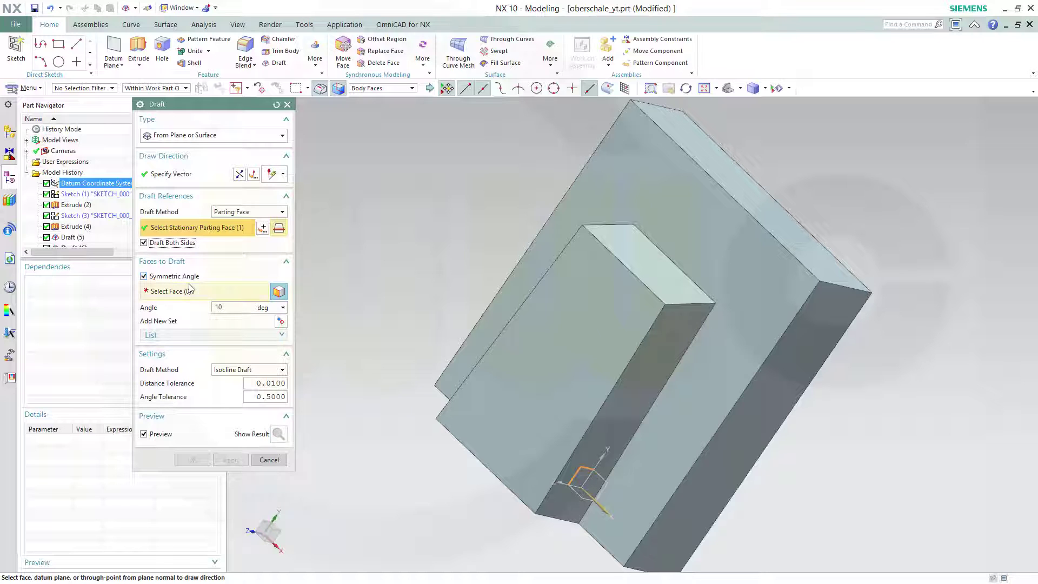
Step: Apply the symmetric 10° draft to the base block's far end face, picked as a single face
click(181, 291)
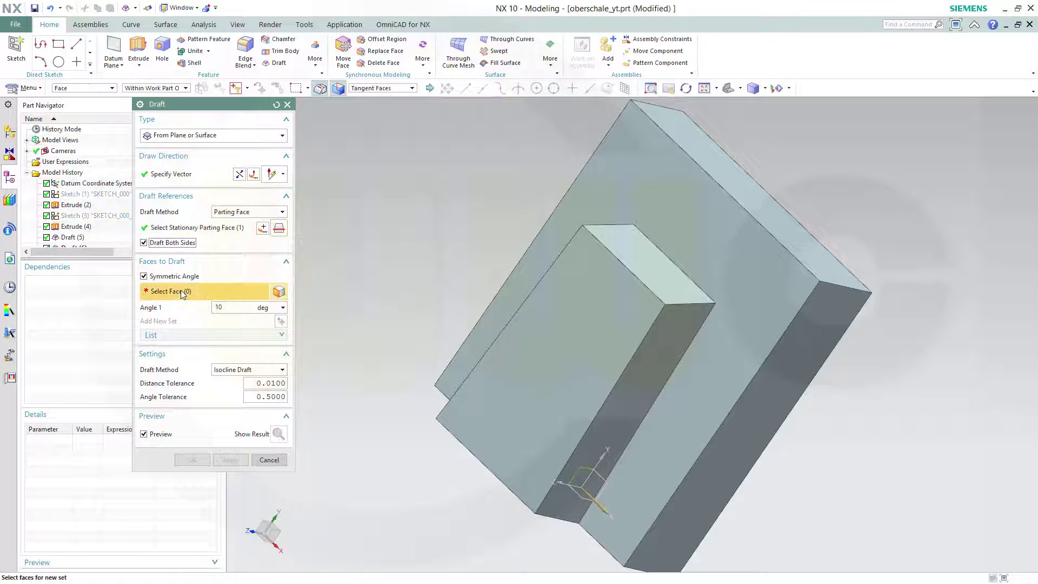
click(411, 89)
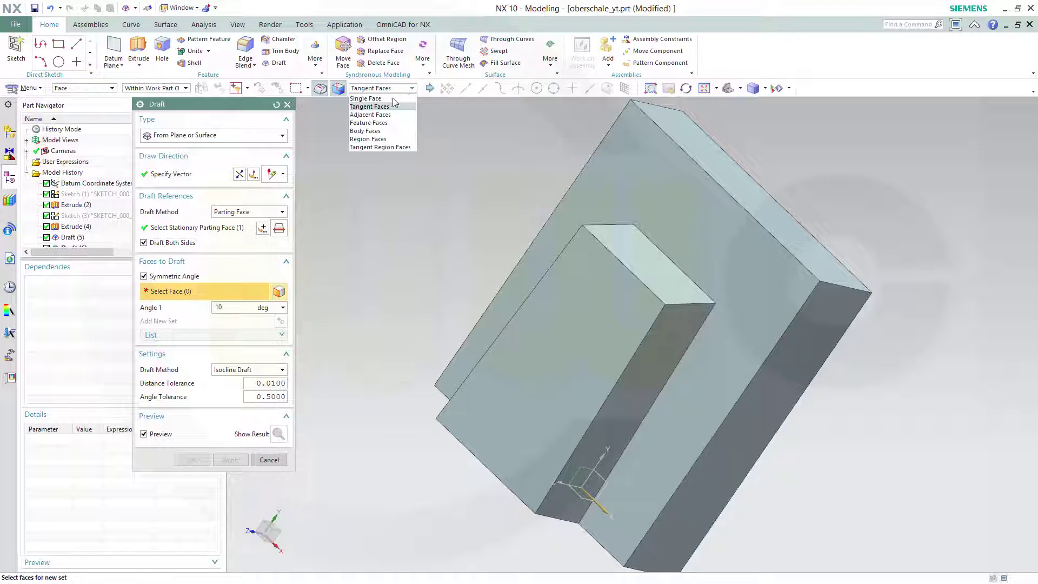
click(367, 99)
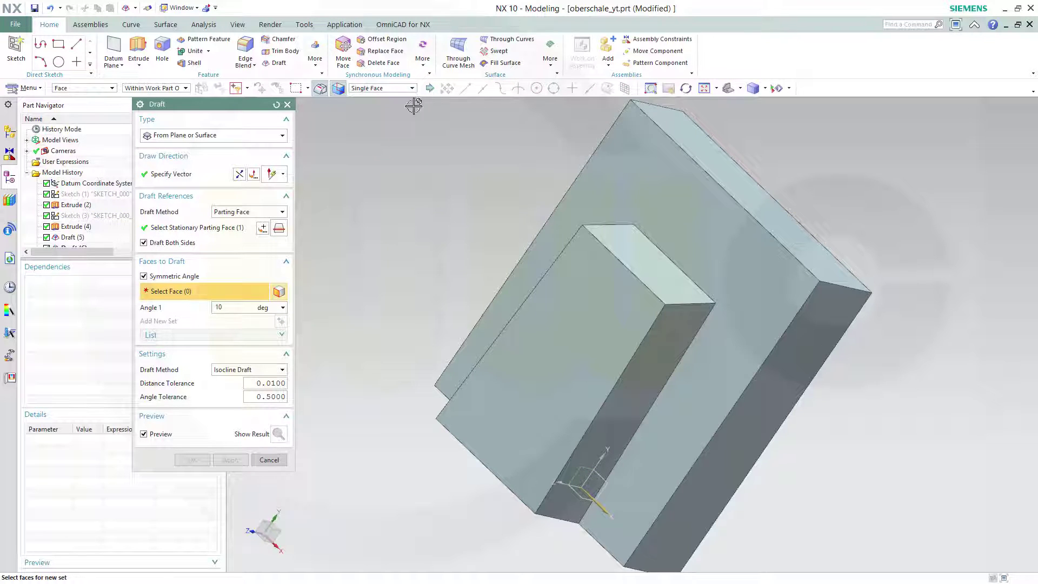
click(737, 167)
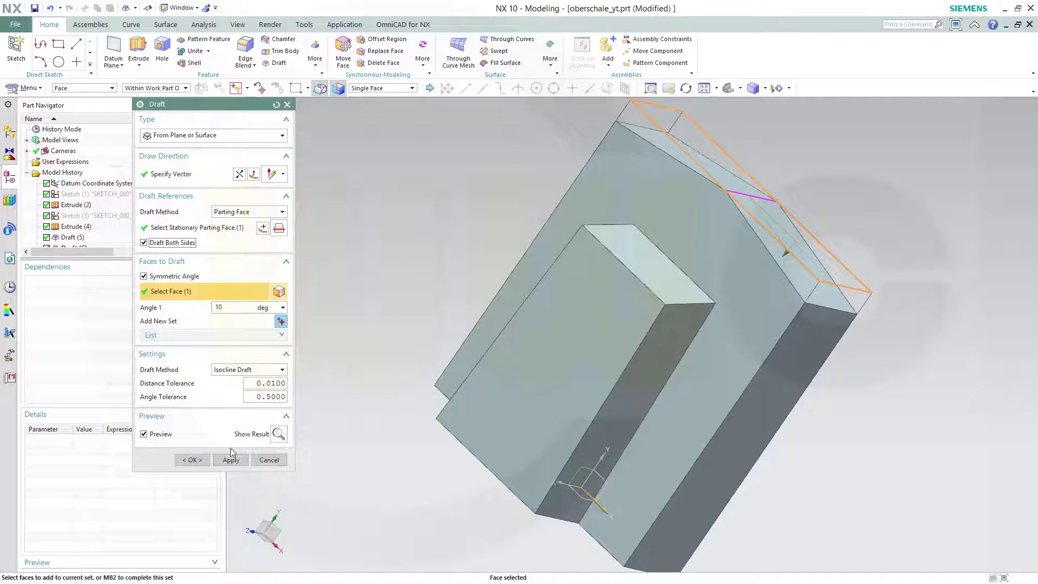
click(193, 460)
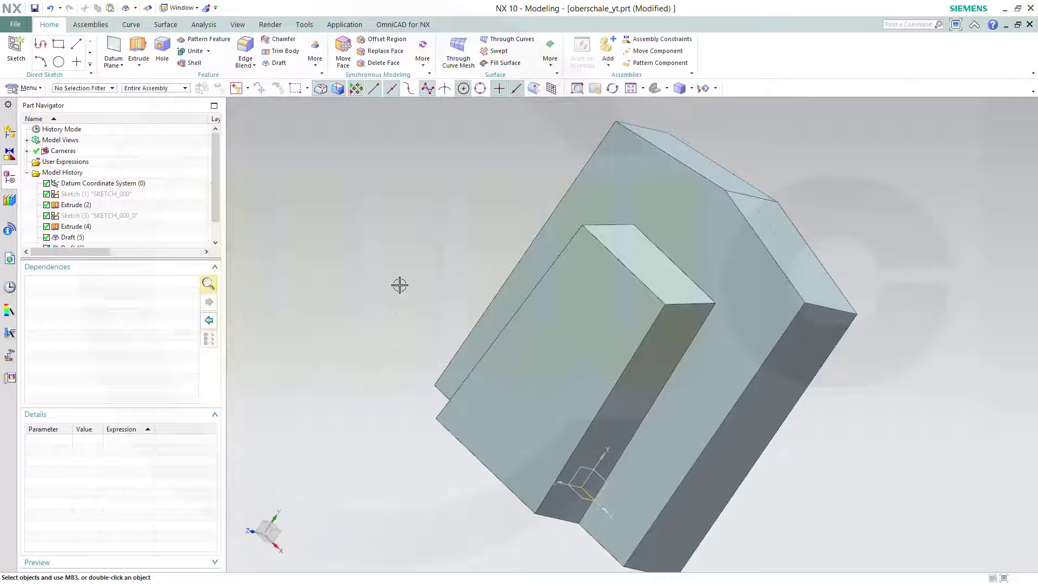
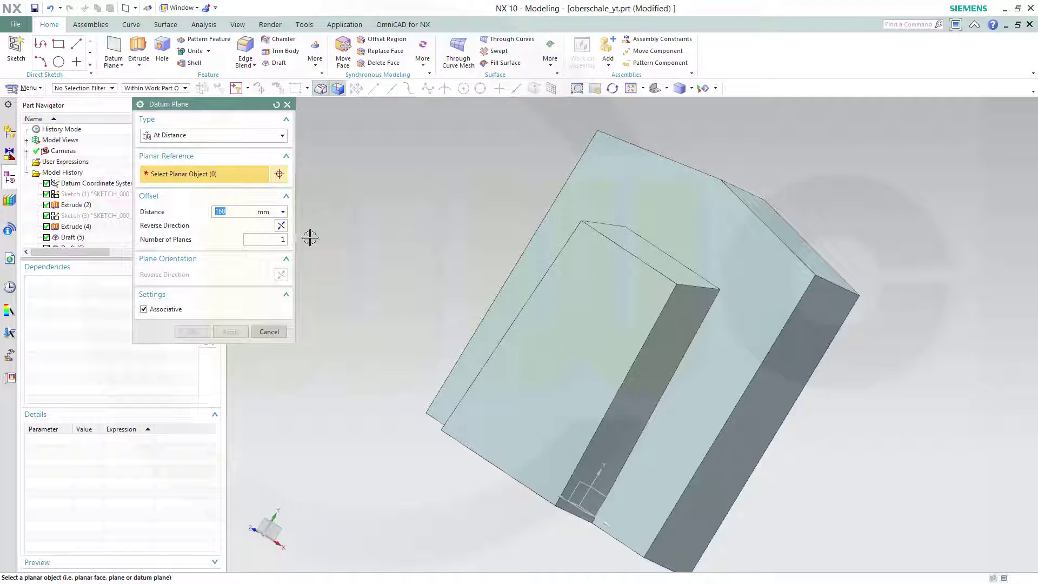
Step: Create an associative datum plane at a distance of 50 mm from the coordinate system's XZ plane
middle_drag(526, 535, 554, 533)
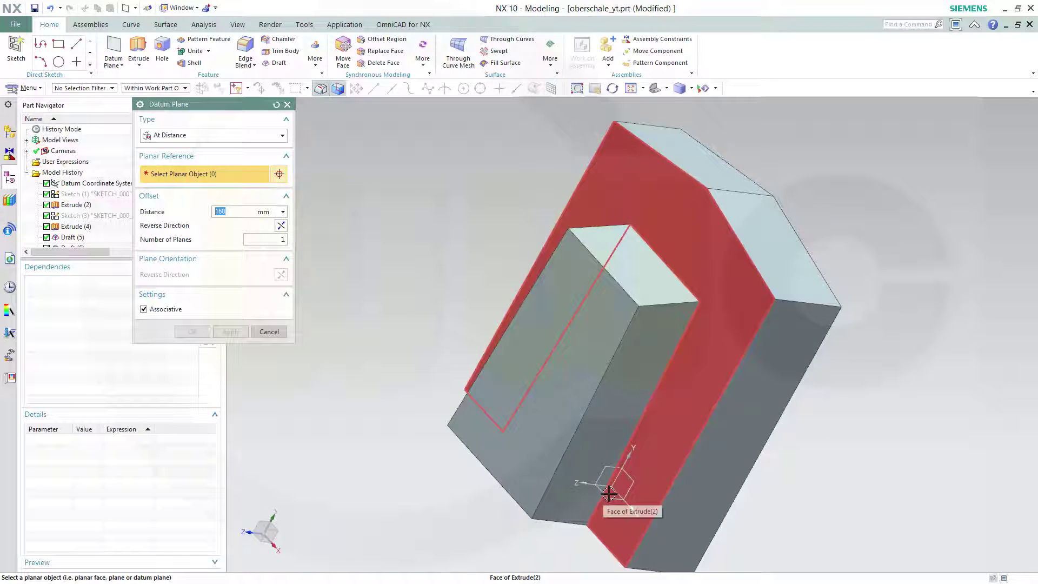
click(600, 489)
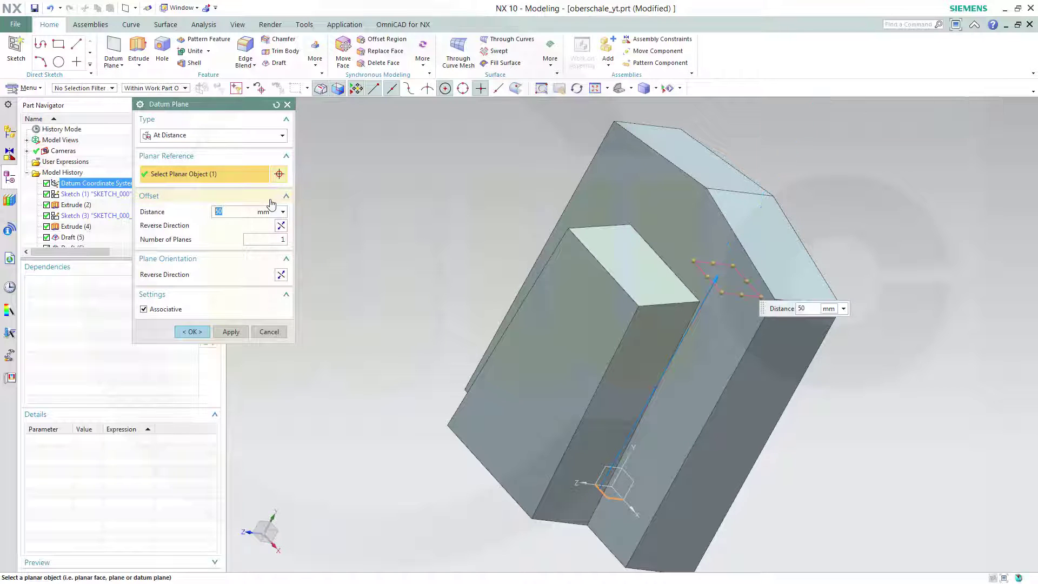
click(192, 331)
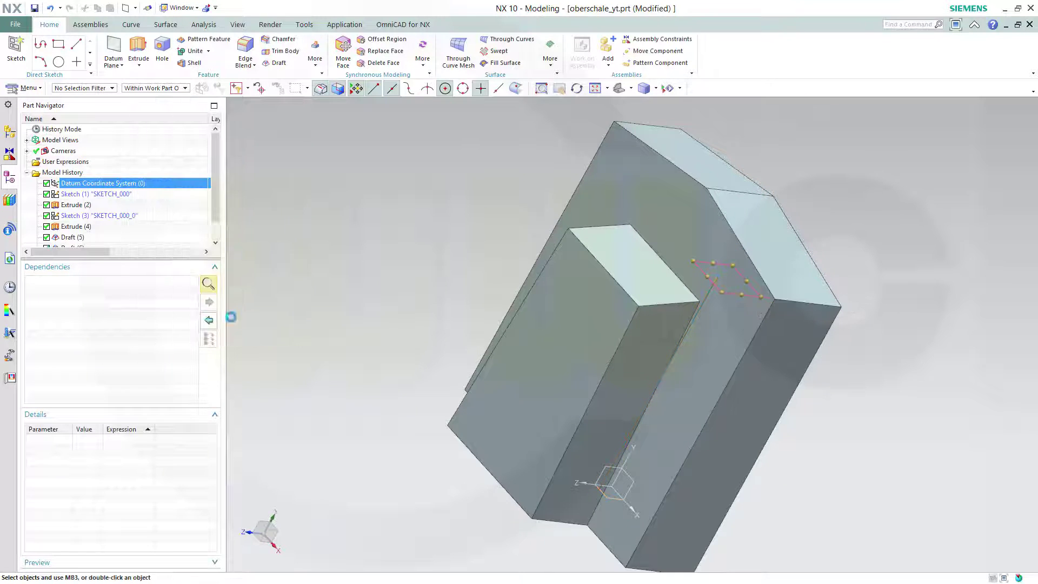
middle_drag(386, 286, 375, 248)
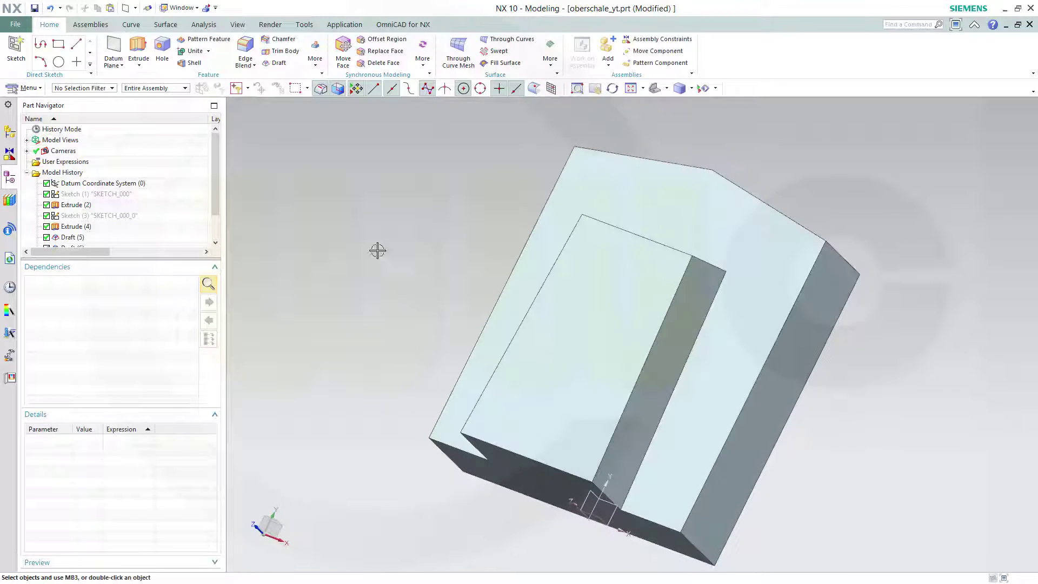
scroll(215, 184, down, 1)
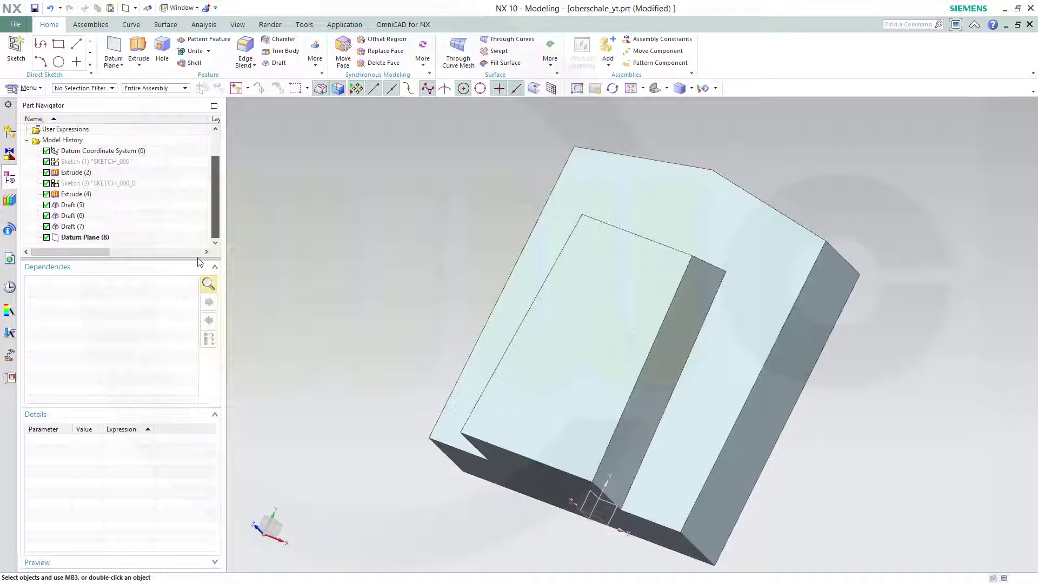
click(85, 238)
key(Escape)
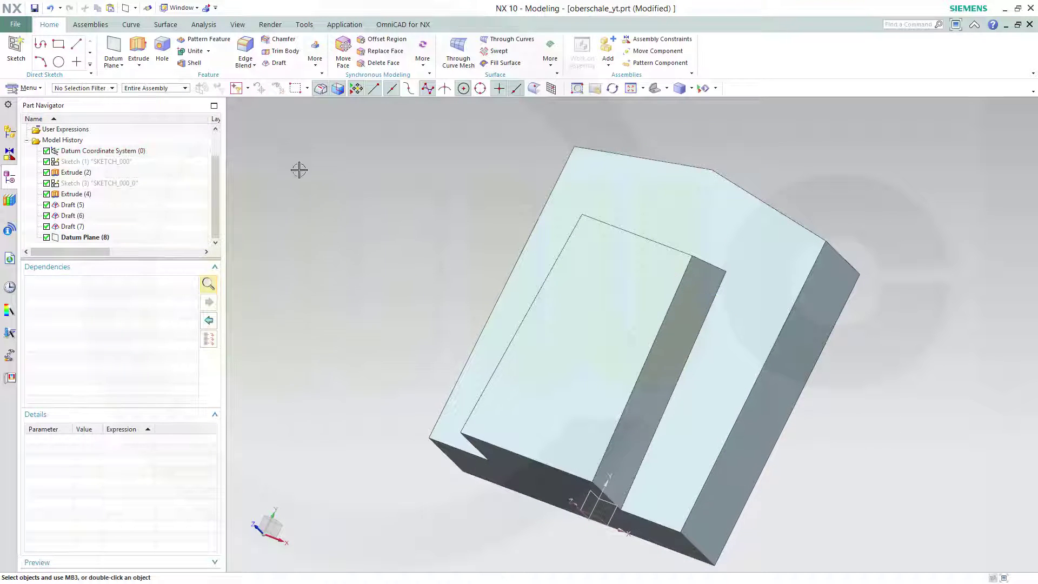
Step: Start a Divide Face operation on both long side faces of the base block
mouse_move(352, 194)
middle_down()
mouse_move(360, 199)
mouse_move(343, 198)
middle_up()
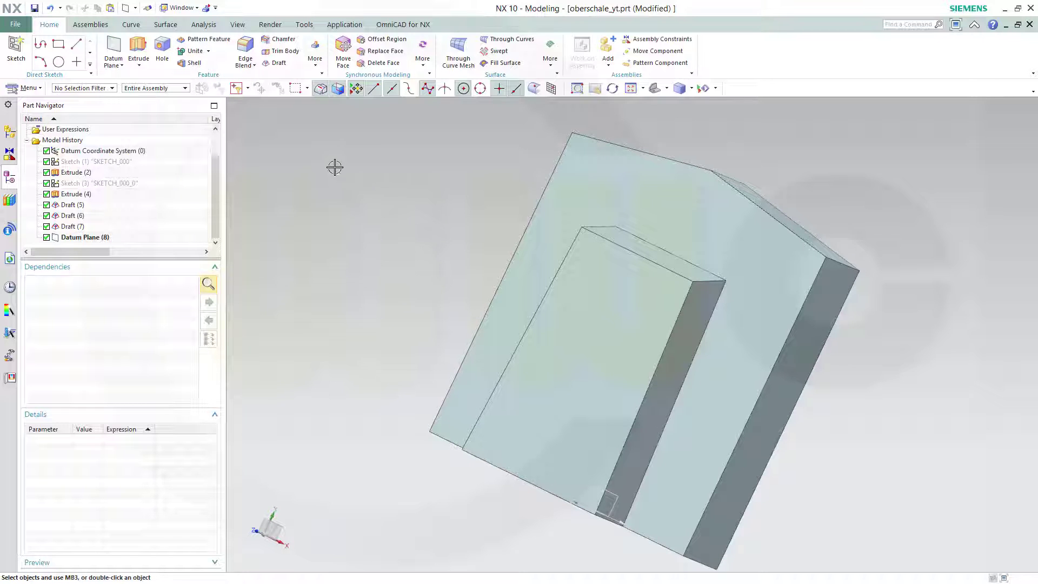
mouse_move(352, 239)
middle_down()
mouse_move(329, 225)
mouse_move(332, 238)
middle_up()
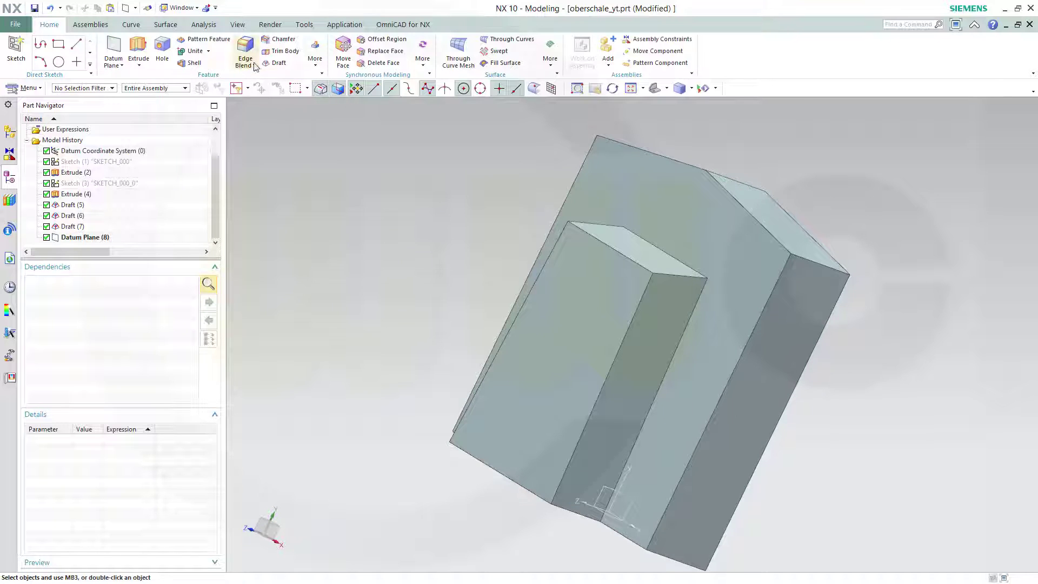
click(316, 64)
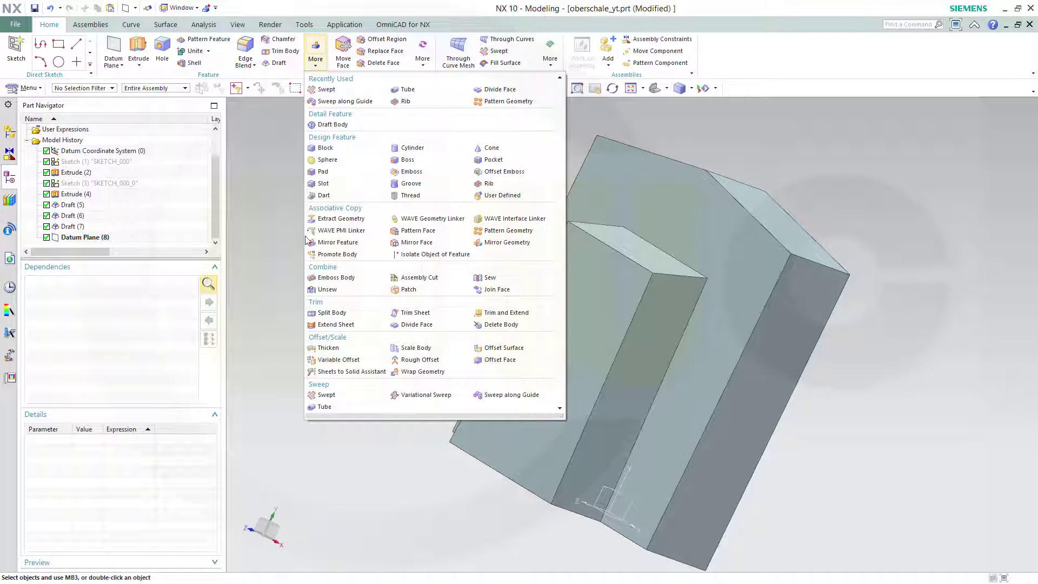
click(414, 325)
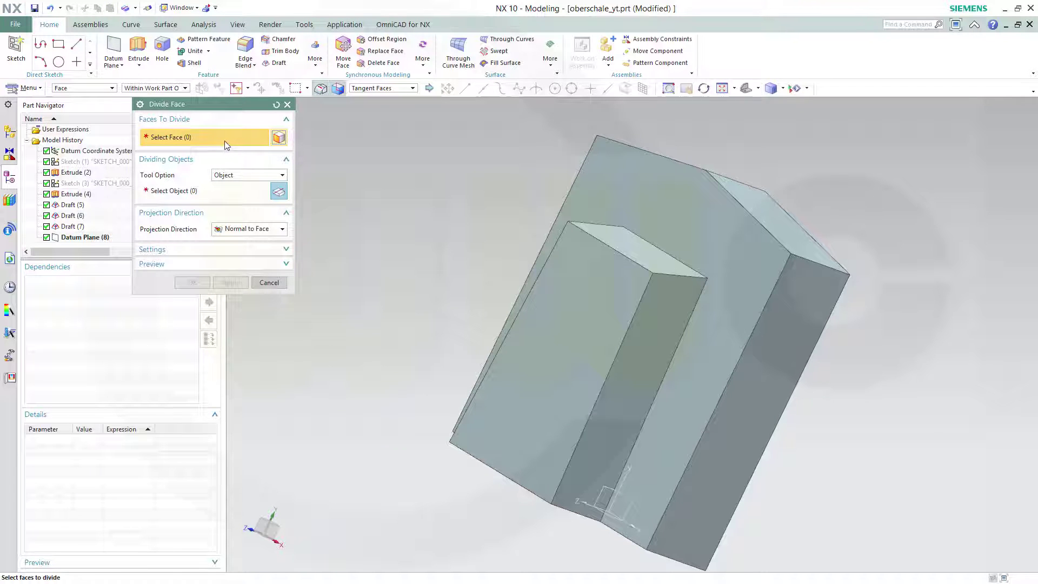
click(767, 401)
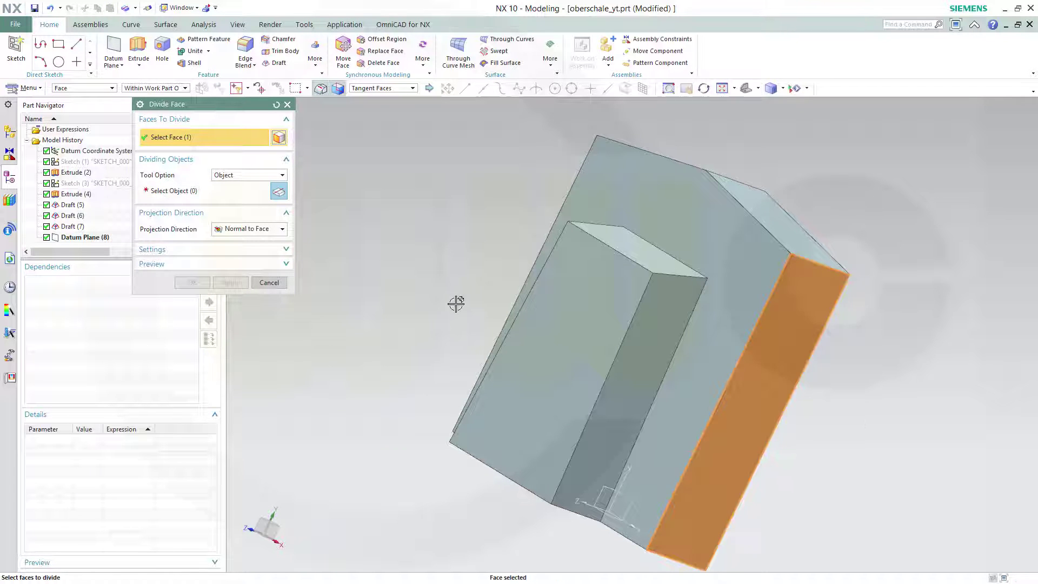
middle_drag(424, 258, 503, 250)
click(503, 250)
middle_drag(320, 230, 182, 189)
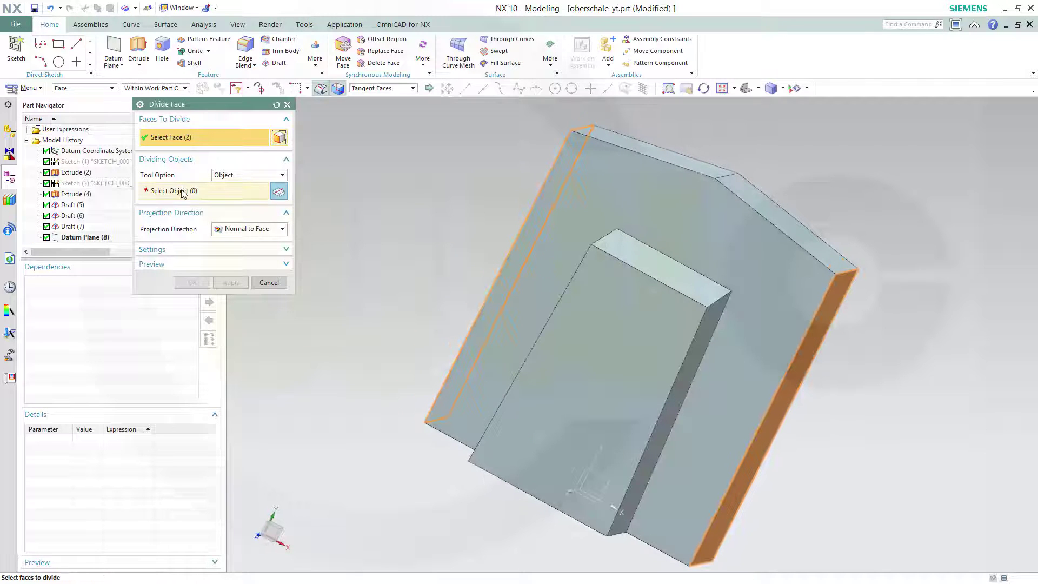
Step: Divide the two side faces with the offset datum plane, projected normal to the faces
click(182, 191)
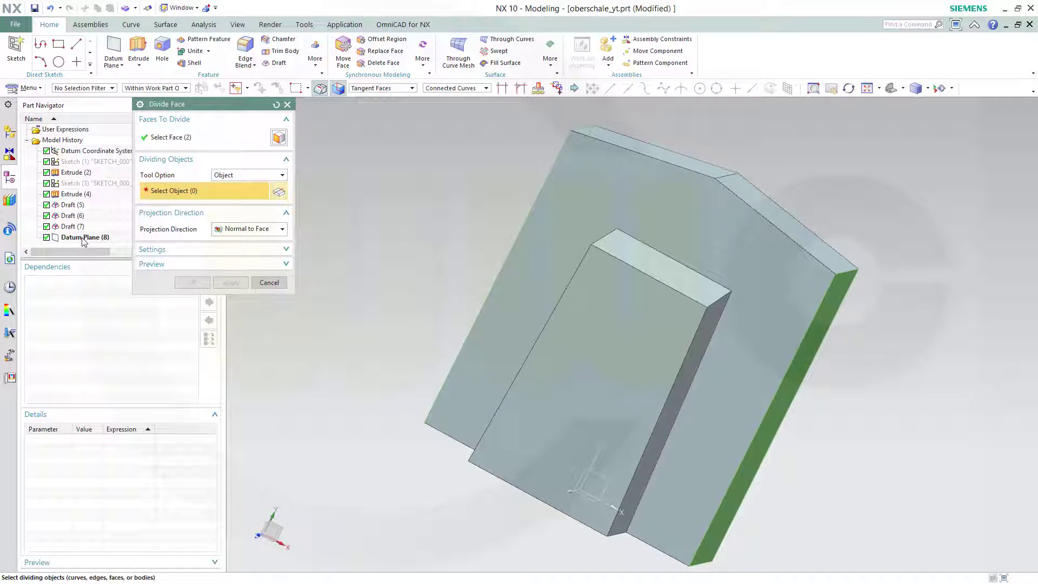
click(84, 238)
middle_drag(450, 193, 414, 182)
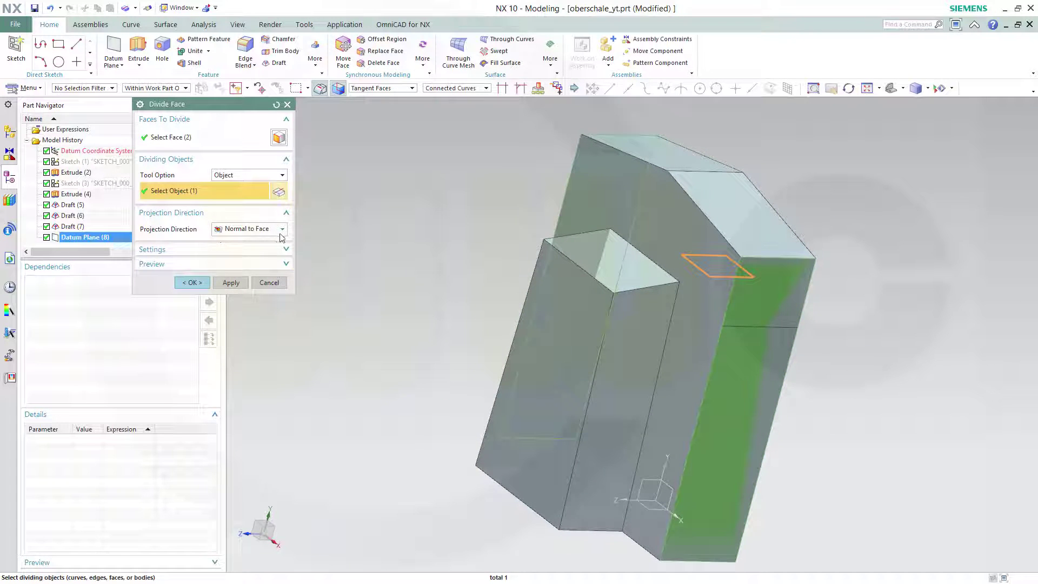
click(192, 282)
middle_drag(354, 260, 444, 264)
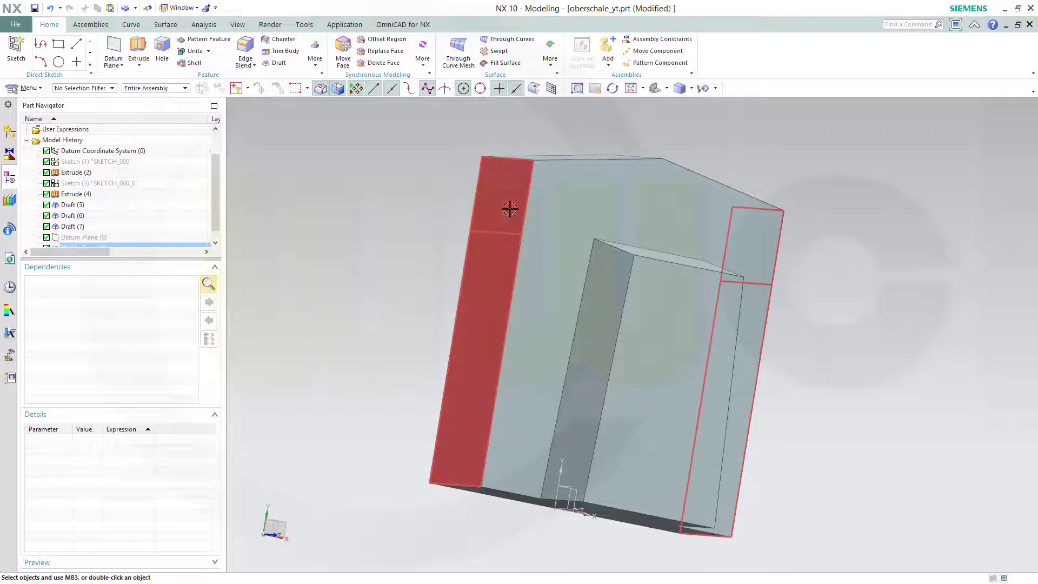
middle_drag(881, 361, 786, 330)
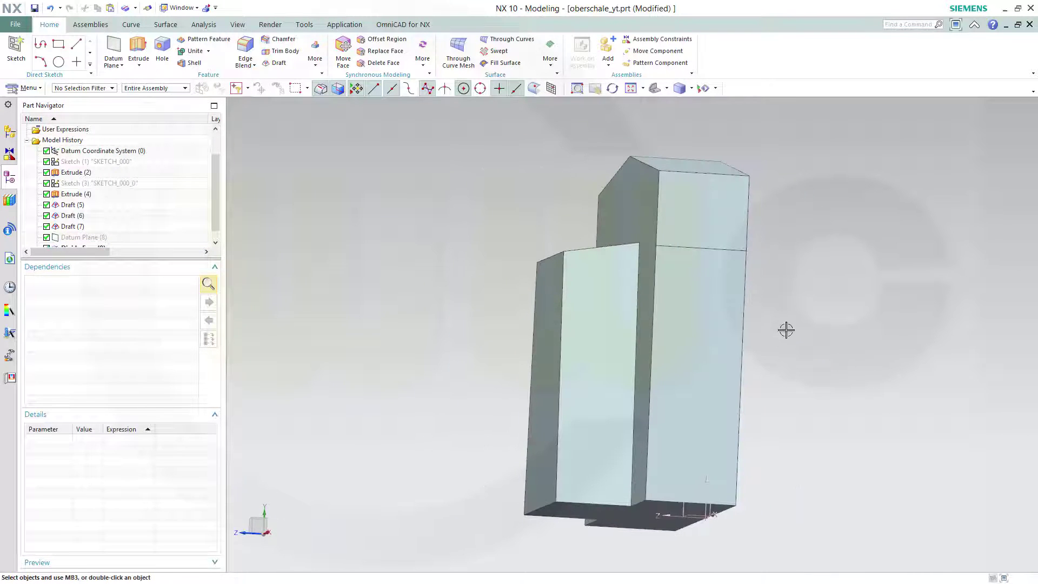
Step: Start a From Edges draft with the draw direction along Y
middle_drag(371, 236, 382, 322)
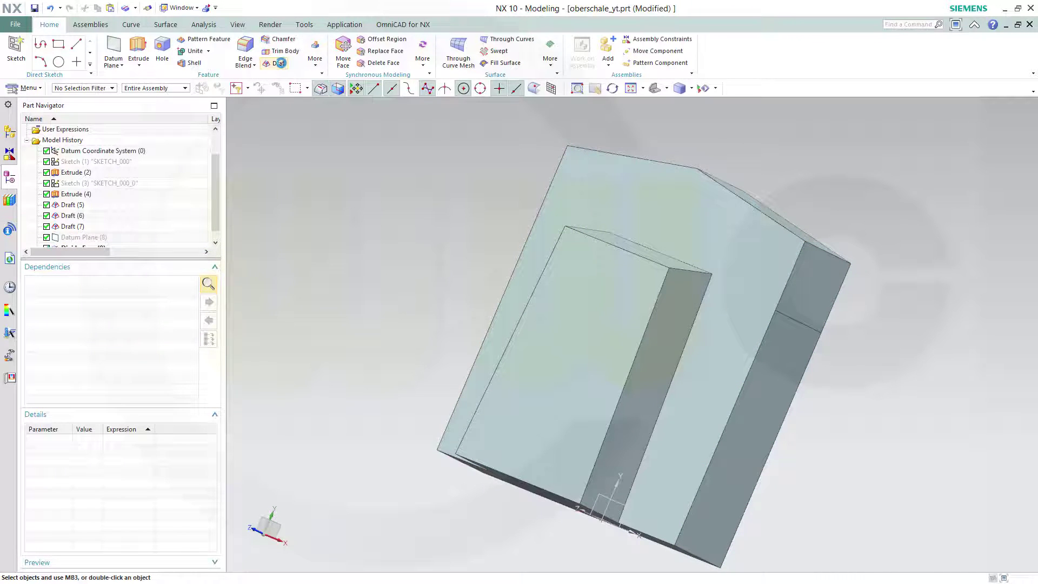
click(278, 64)
click(281, 136)
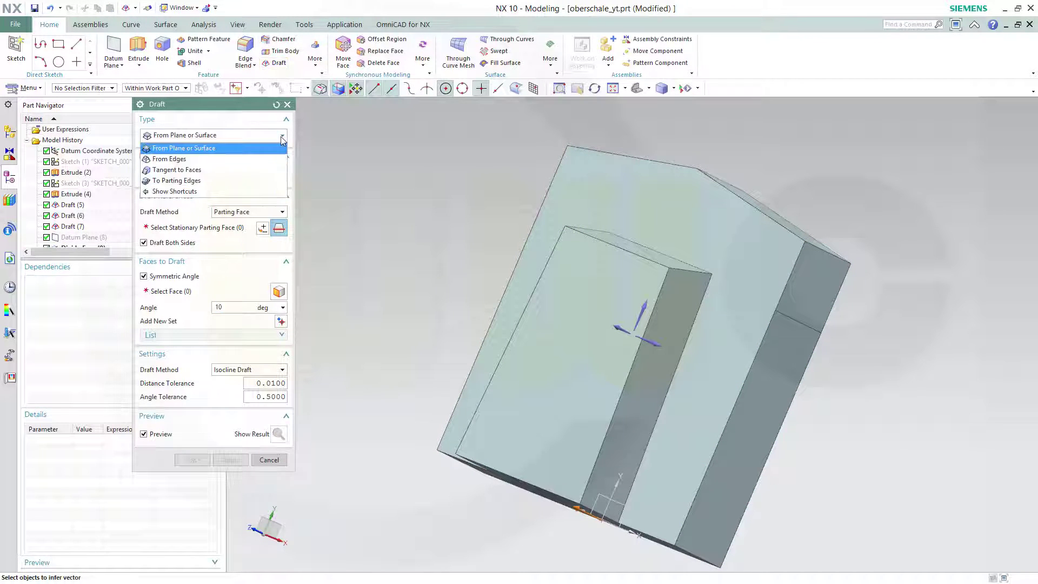
click(223, 163)
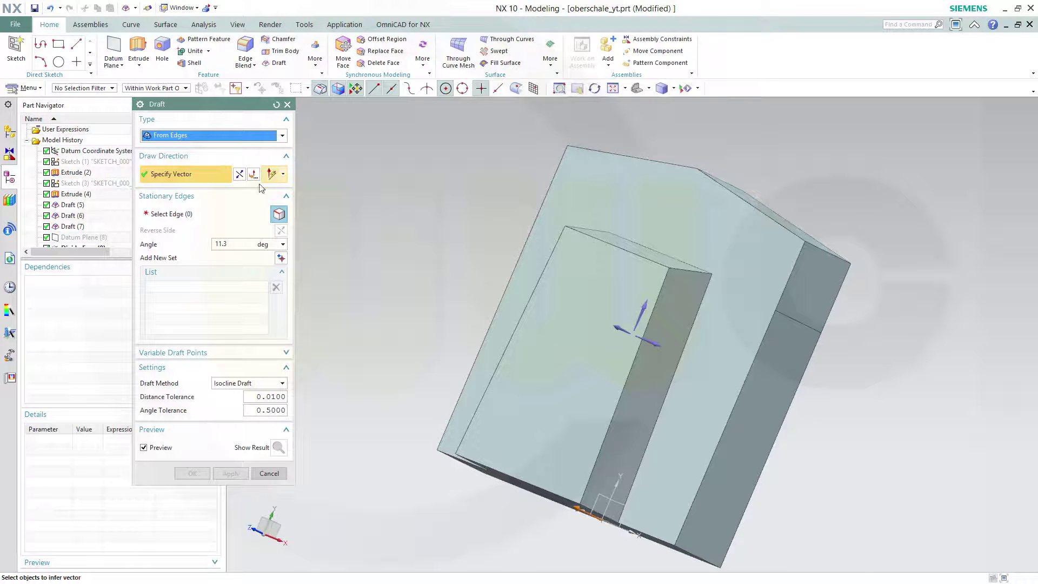
click(641, 306)
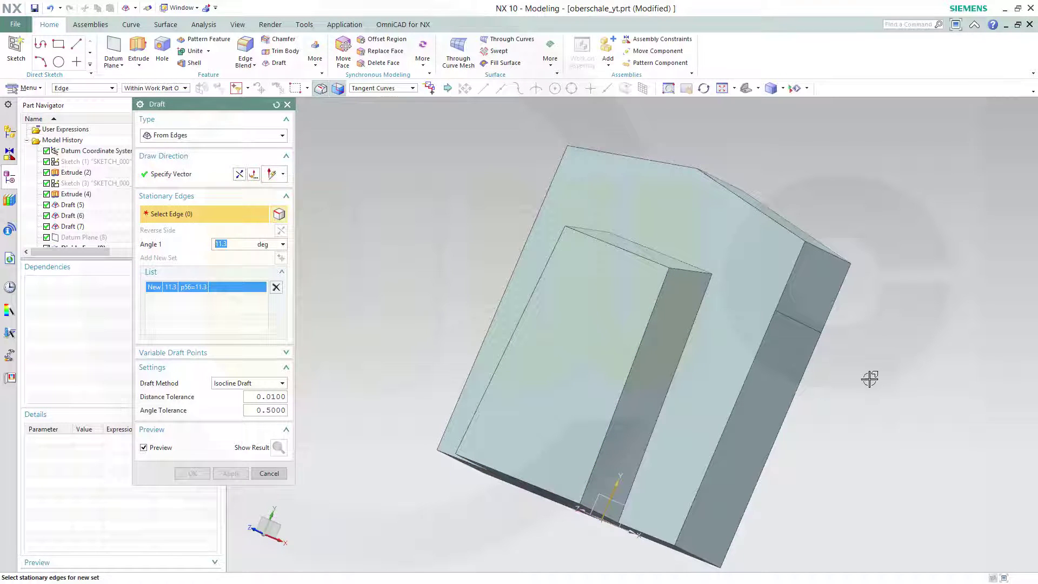
Step: Draft the end sections of both long sides by 10°, using the two dividing edges as stationary edges
click(819, 335)
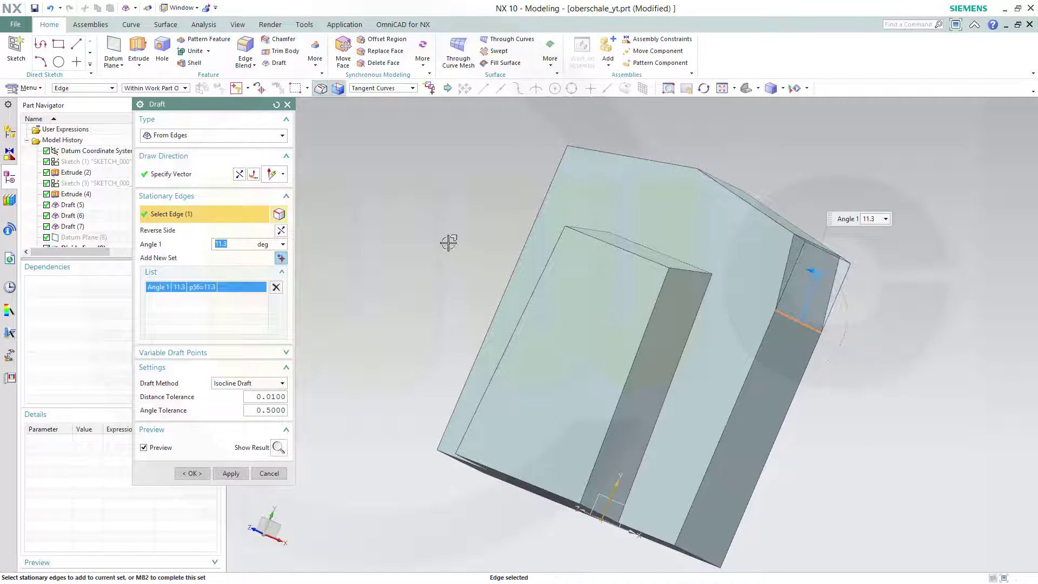
middle_drag(417, 235, 457, 234)
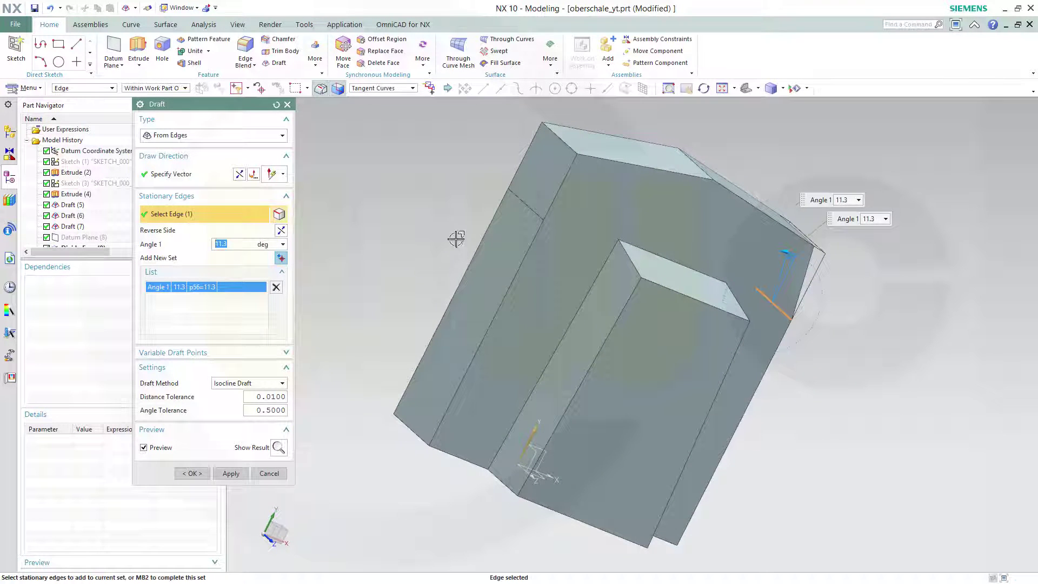
click(519, 199)
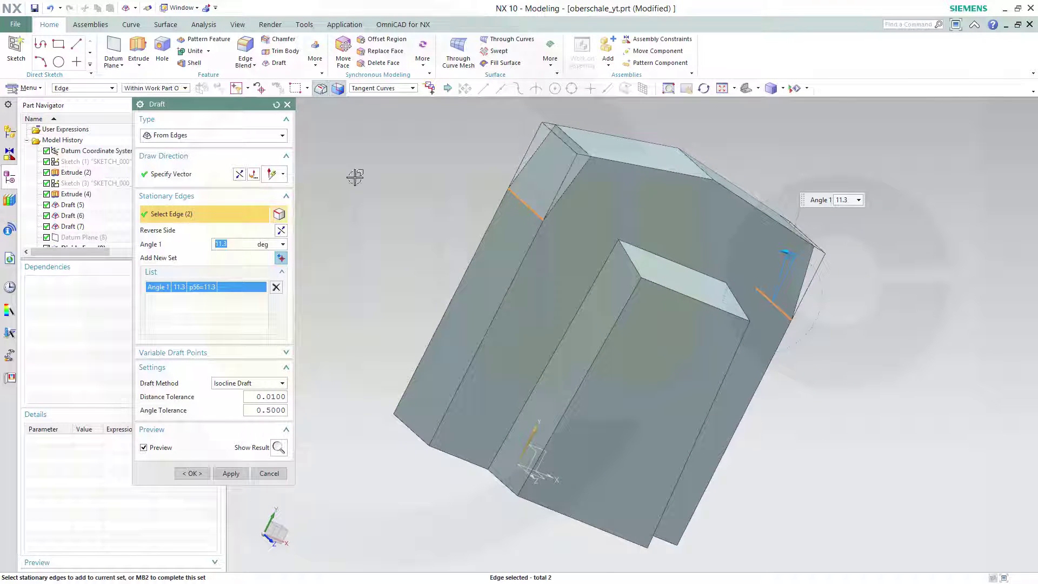
middle_drag(880, 382, 869, 364)
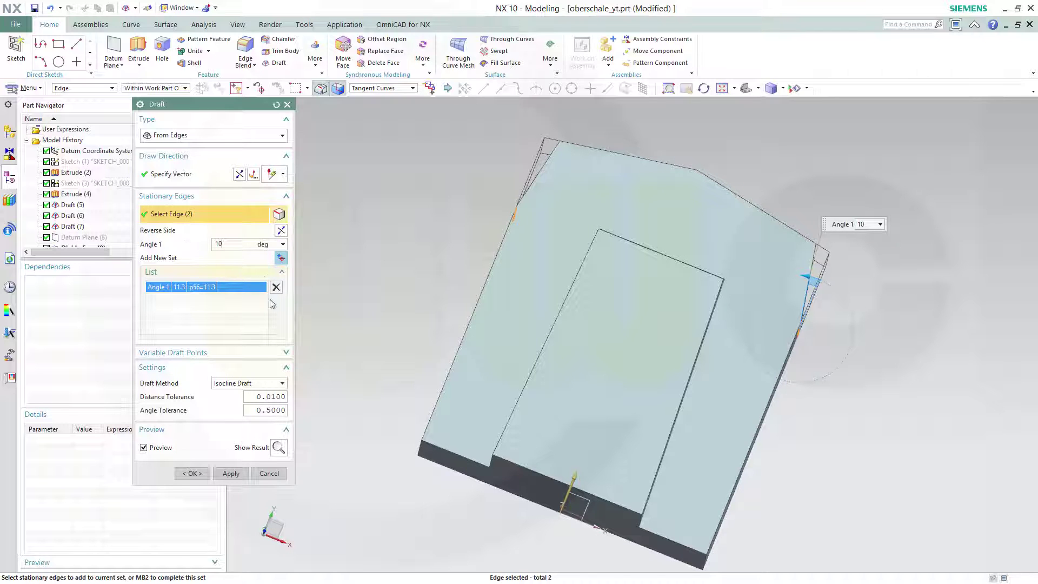
click(192, 473)
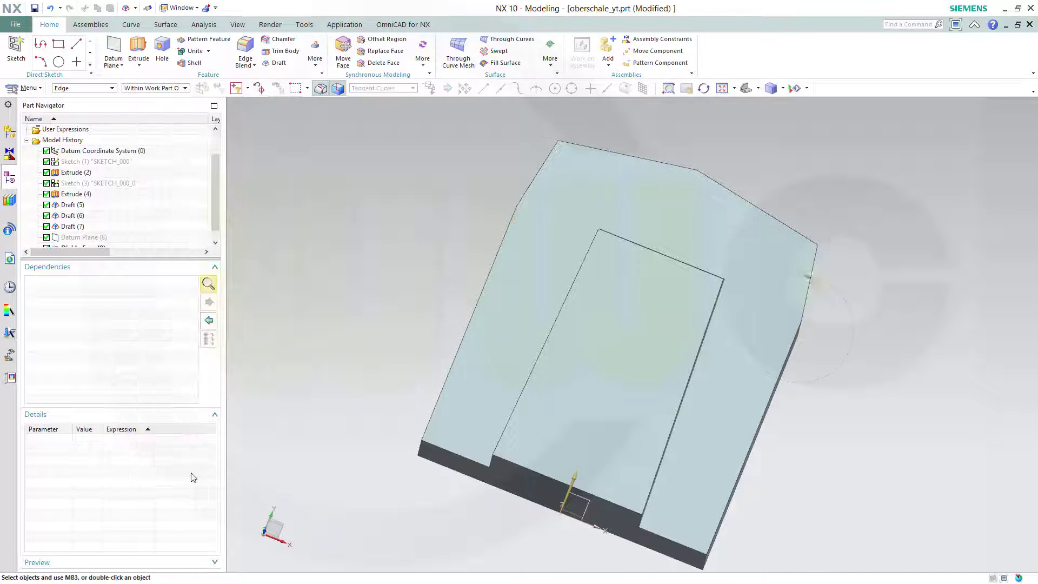
middle_drag(378, 313, 393, 277)
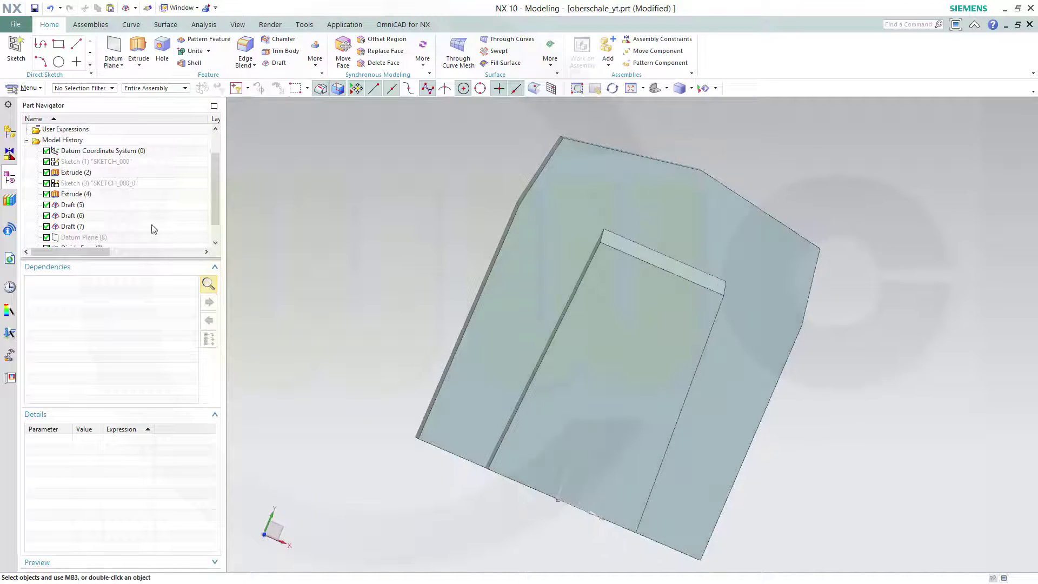
Step: Set the symmetric draft angle of the base block's far end face to 5°
scroll(206, 232, down, 1)
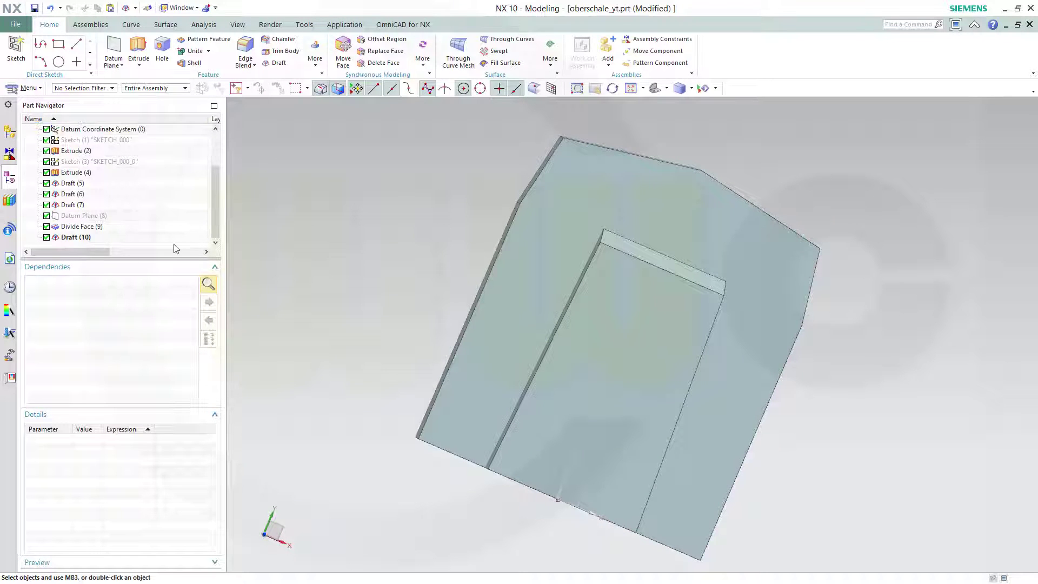
double_click(76, 208)
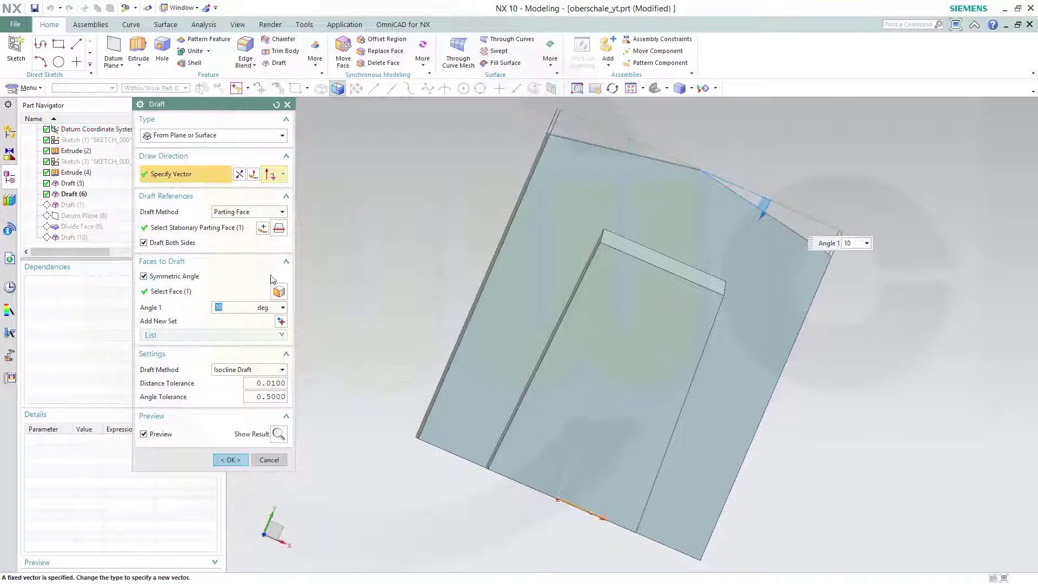
text(5)
key(Tab)
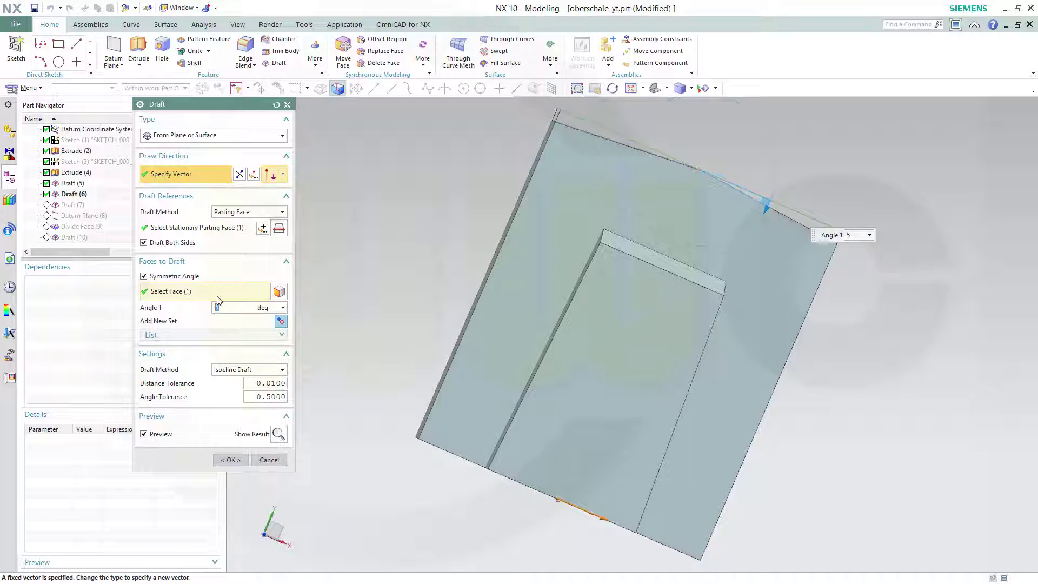
click(231, 460)
middle_drag(870, 392, 767, 478)
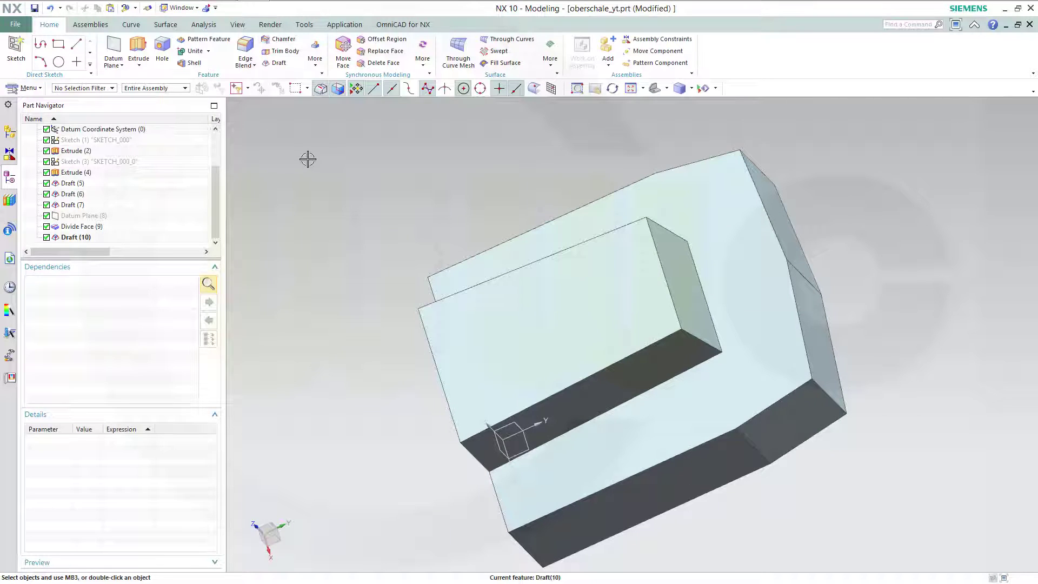
Step: Blend the bend edges on both long sides of the base block with a 20 mm radius
click(244, 54)
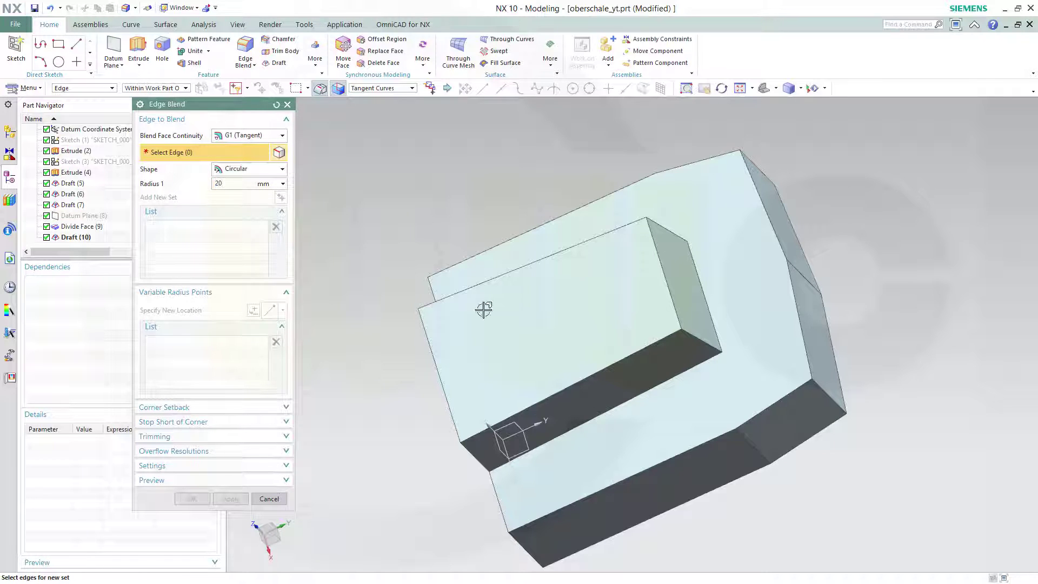
click(756, 449)
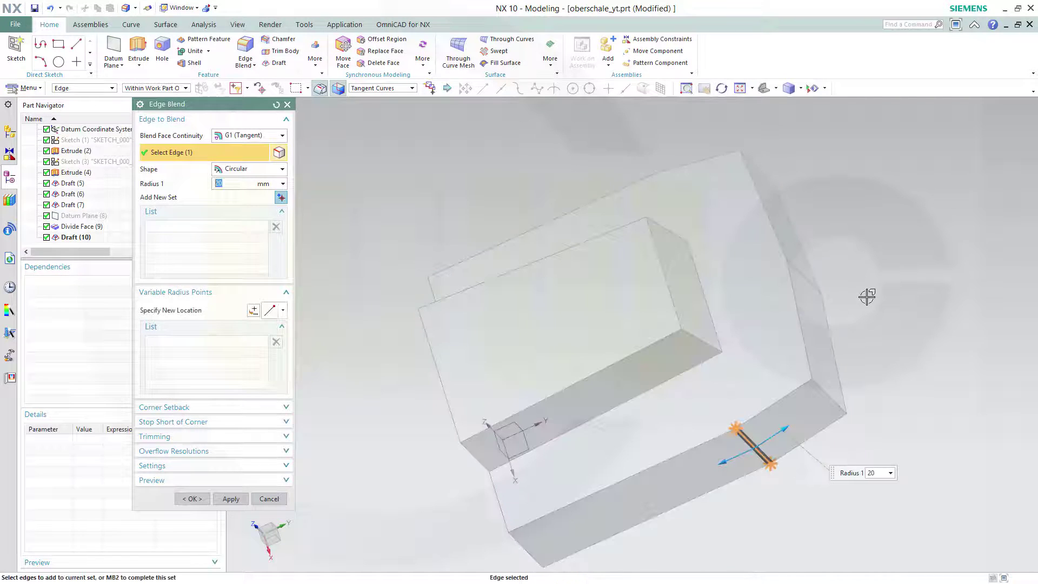
click(657, 177)
click(221, 502)
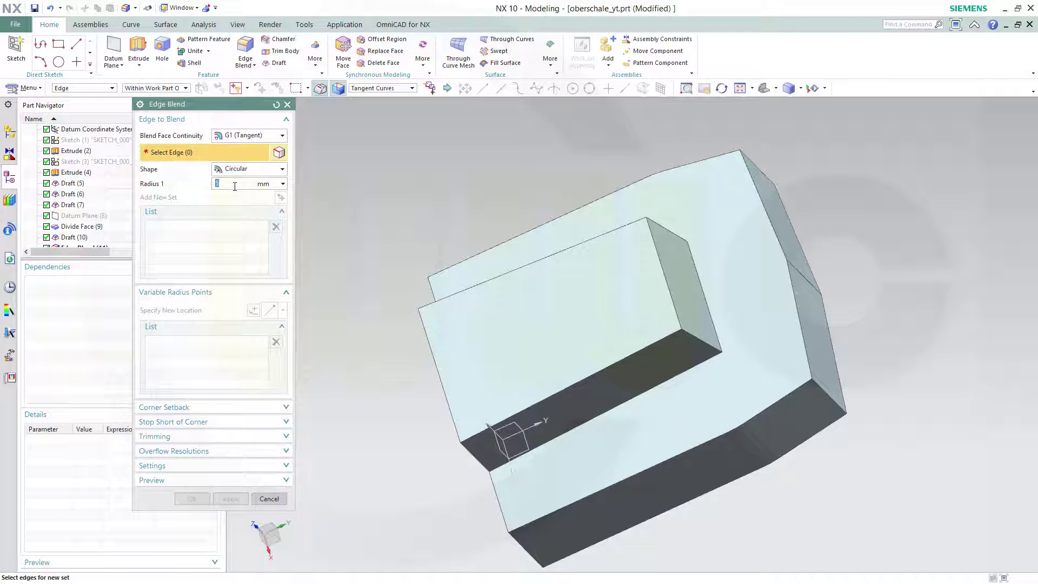
Step: Blend the three corner edges at the base block's far end and the raised block's two corner edges with a 5 mm radius
click(836, 404)
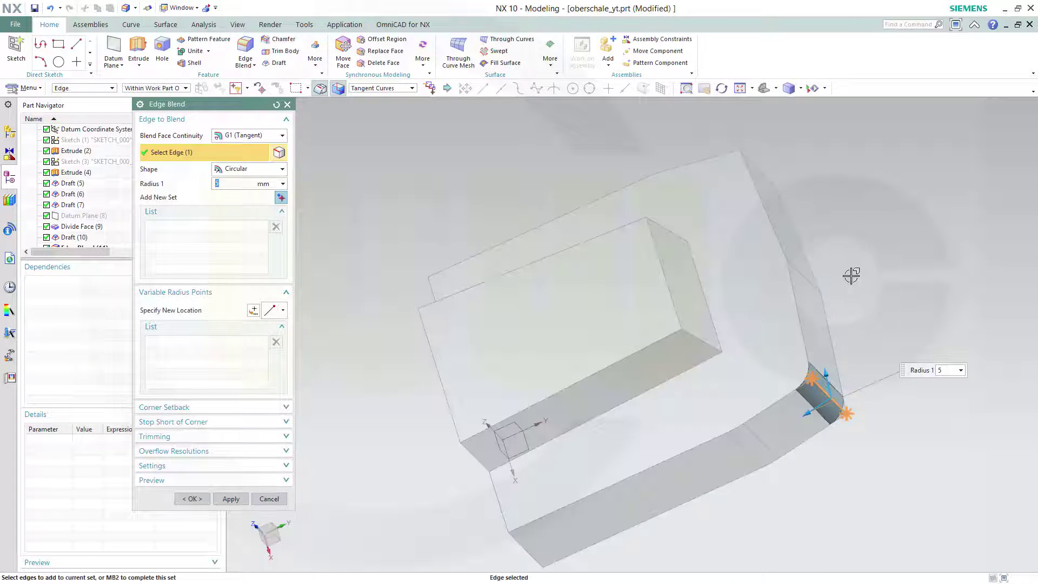
click(802, 274)
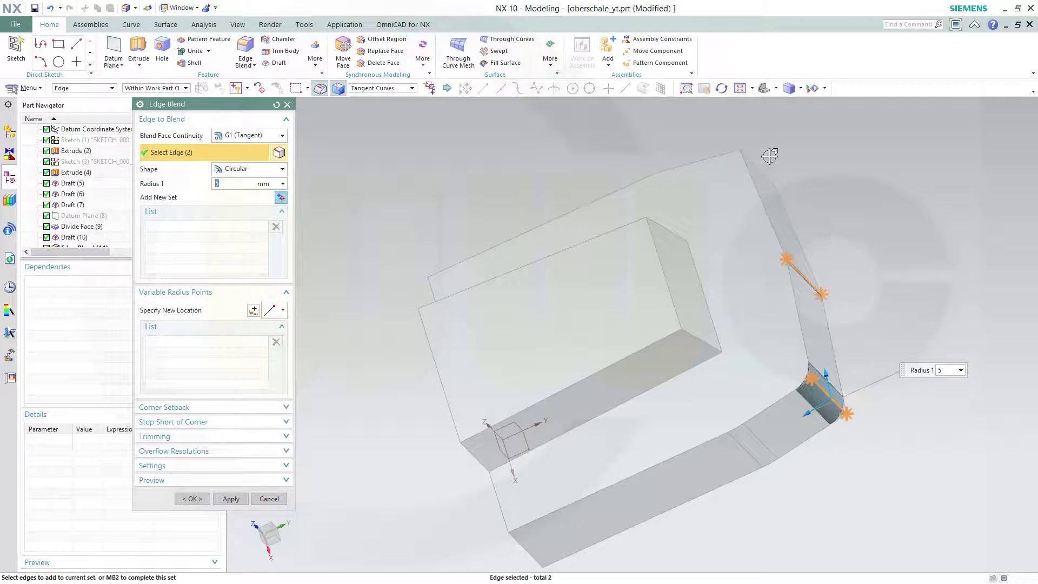
click(757, 165)
click(665, 227)
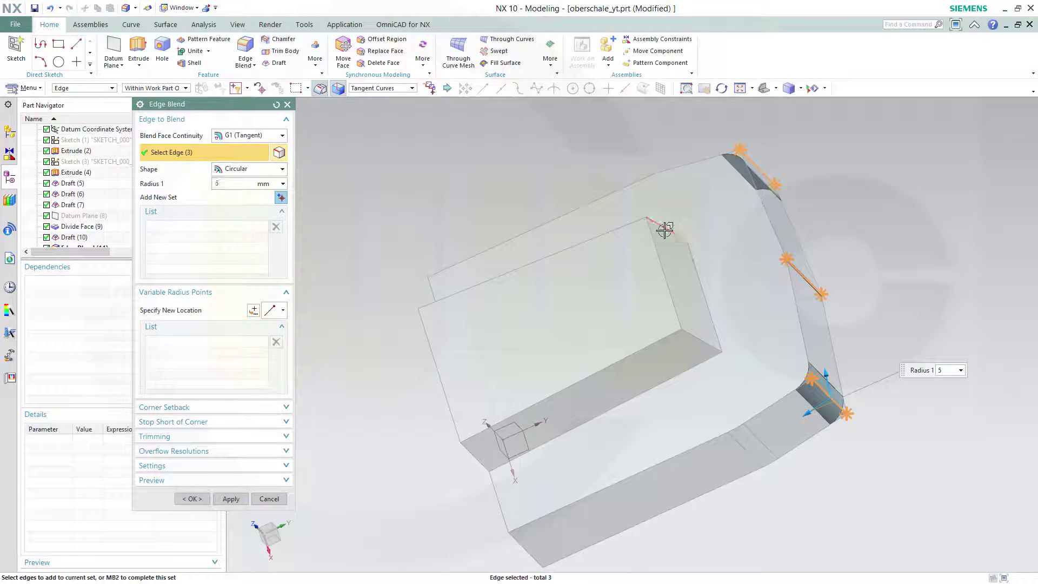
click(706, 343)
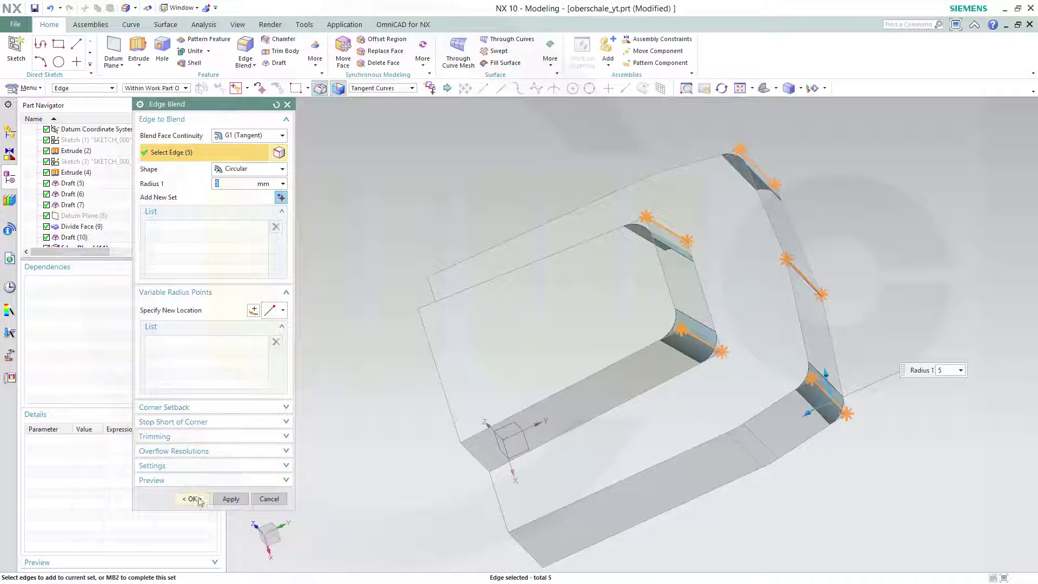
click(231, 498)
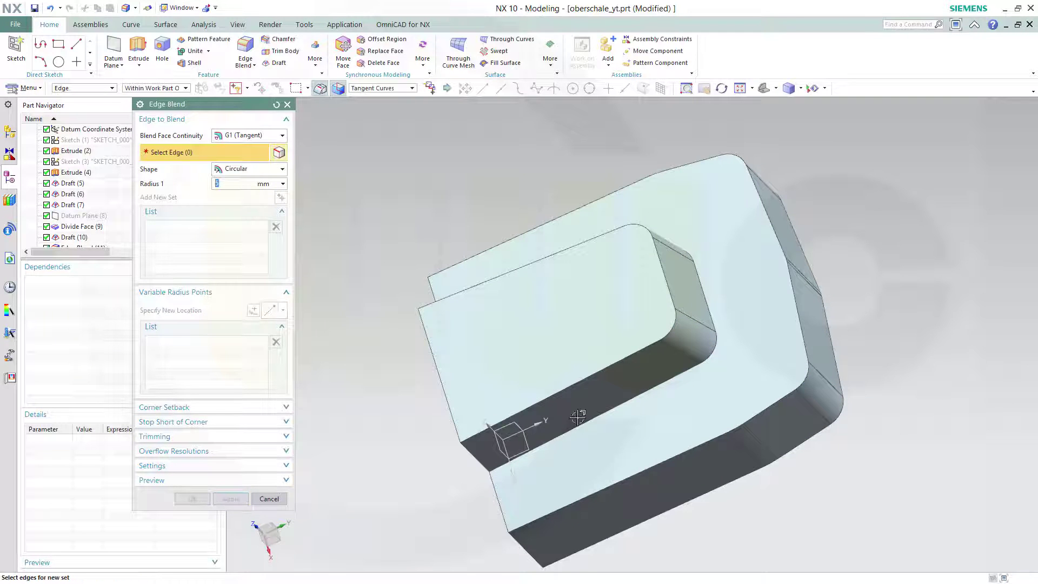
Step: Blend the upper outline edges of both blocks with a 5 mm radius and the junction edge around the raised block with 3 mm
click(584, 381)
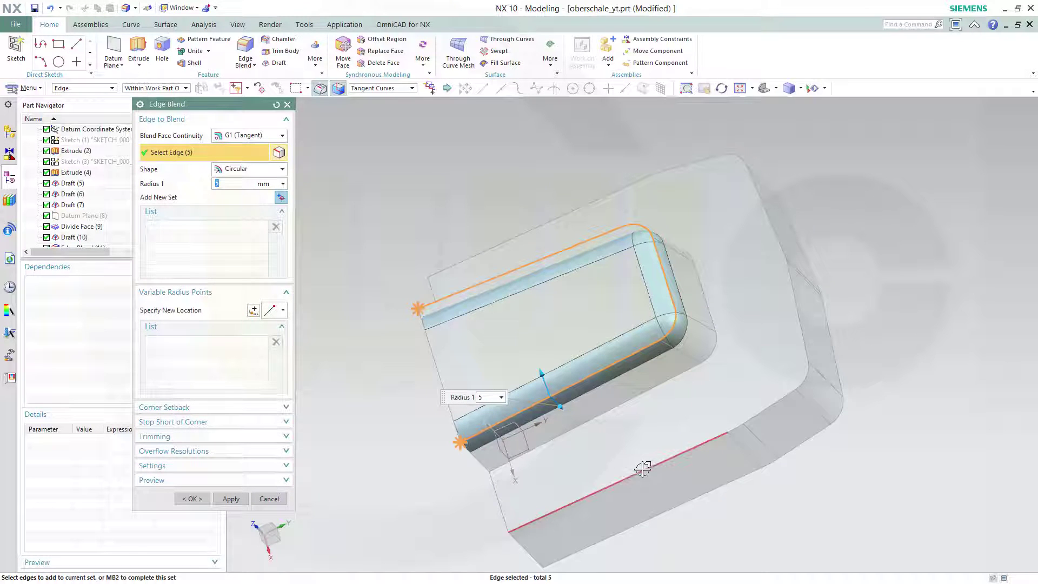
click(643, 469)
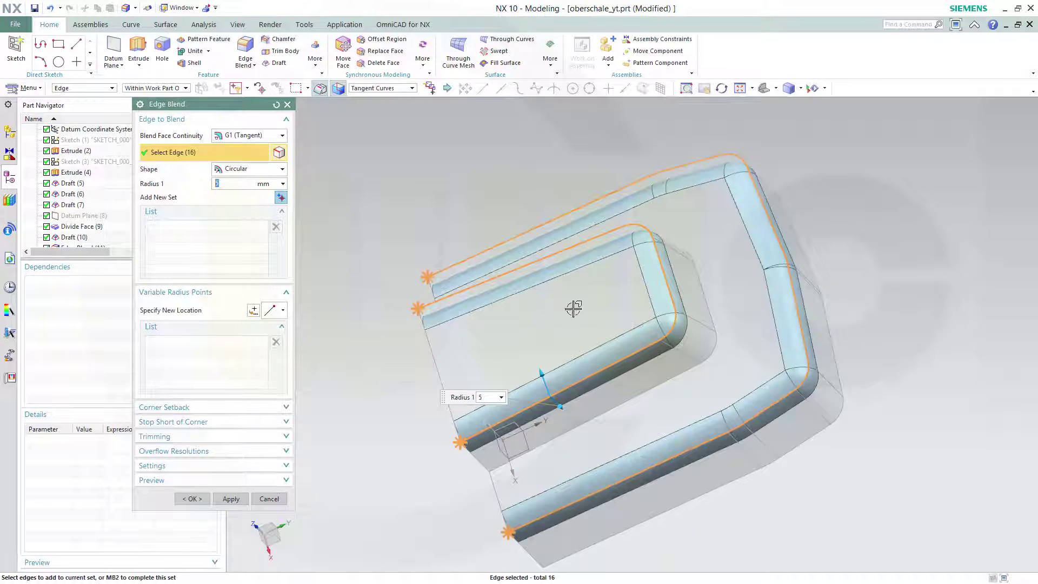
click(231, 498)
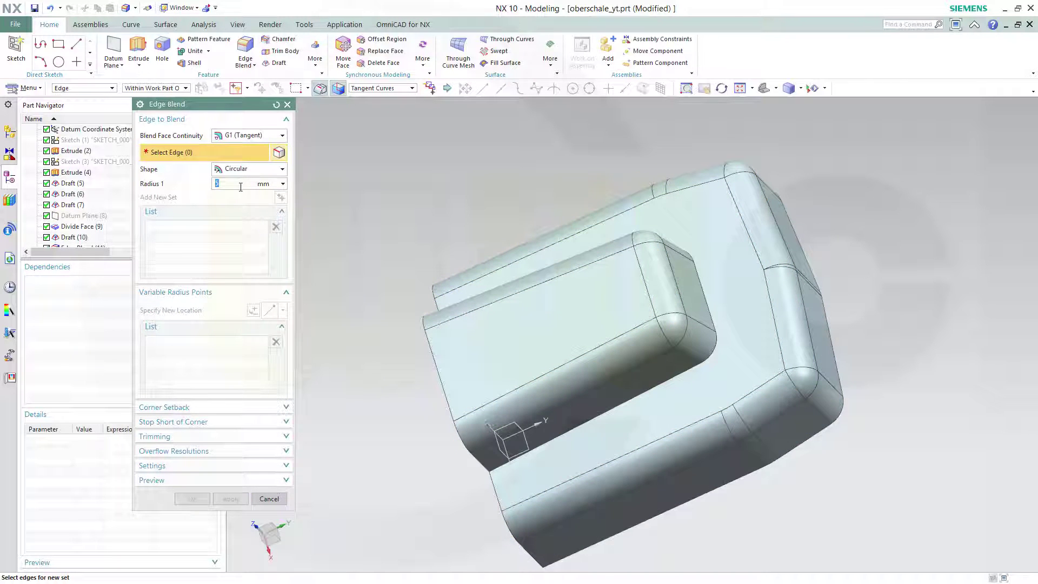
click(587, 423)
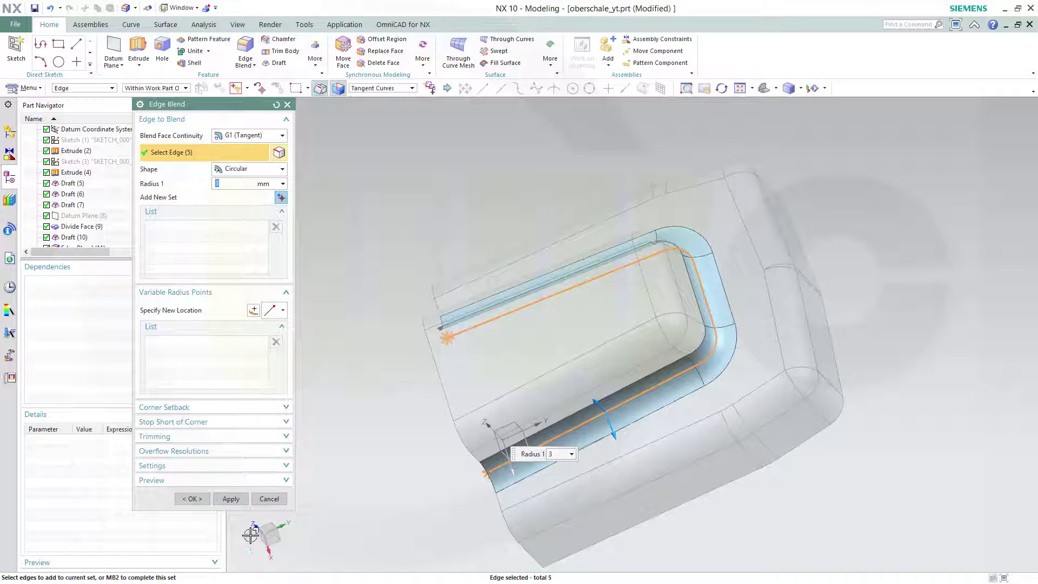
click(191, 498)
Step: Shell the body to a 3 mm wall thickness with Remove Faces, then Shell, piercing the large flat face and the stepped end face
middle_drag(914, 382, 833, 237)
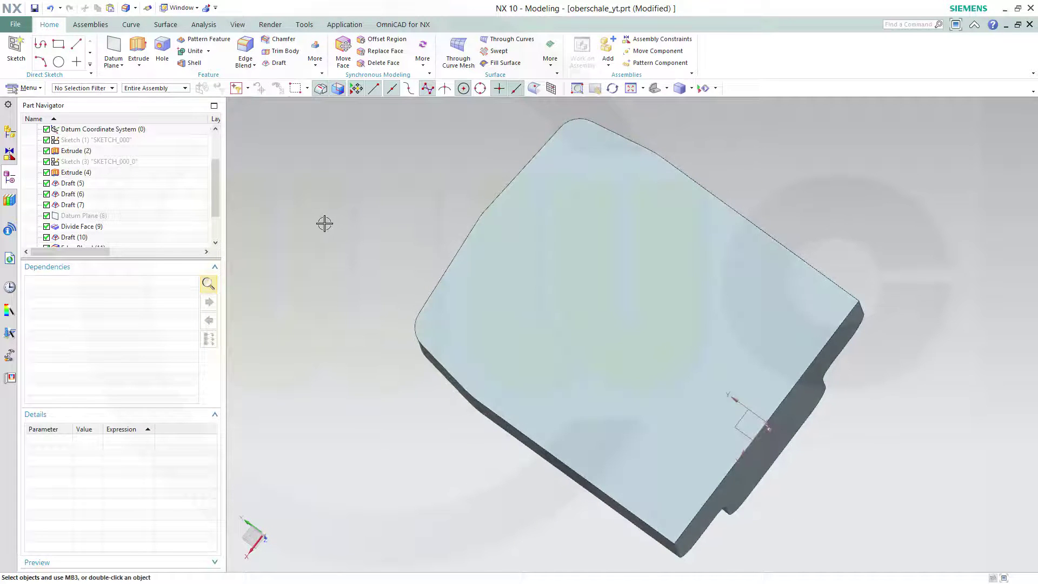
click(191, 63)
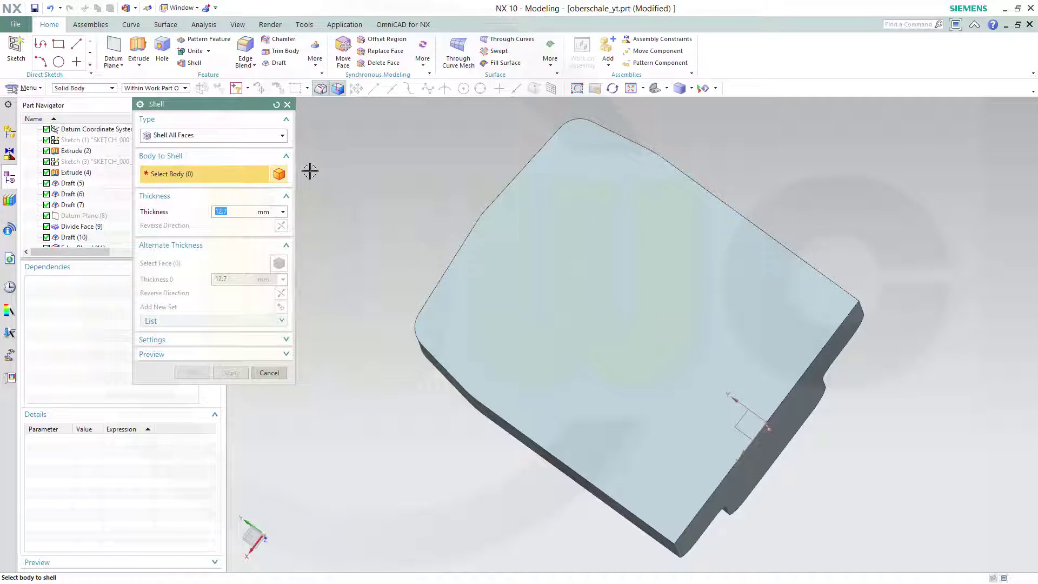
click(277, 137)
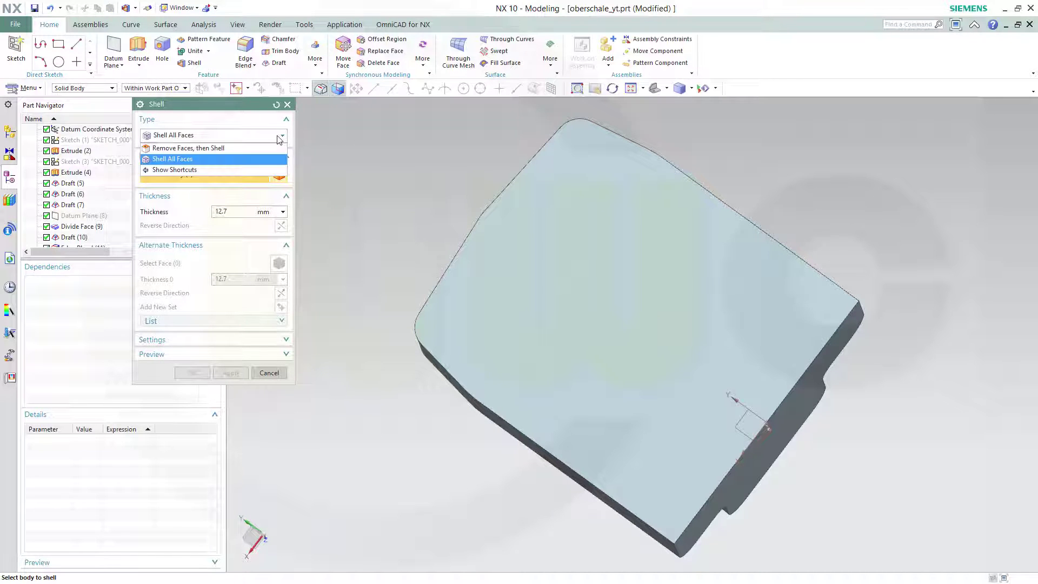
click(245, 148)
click(614, 304)
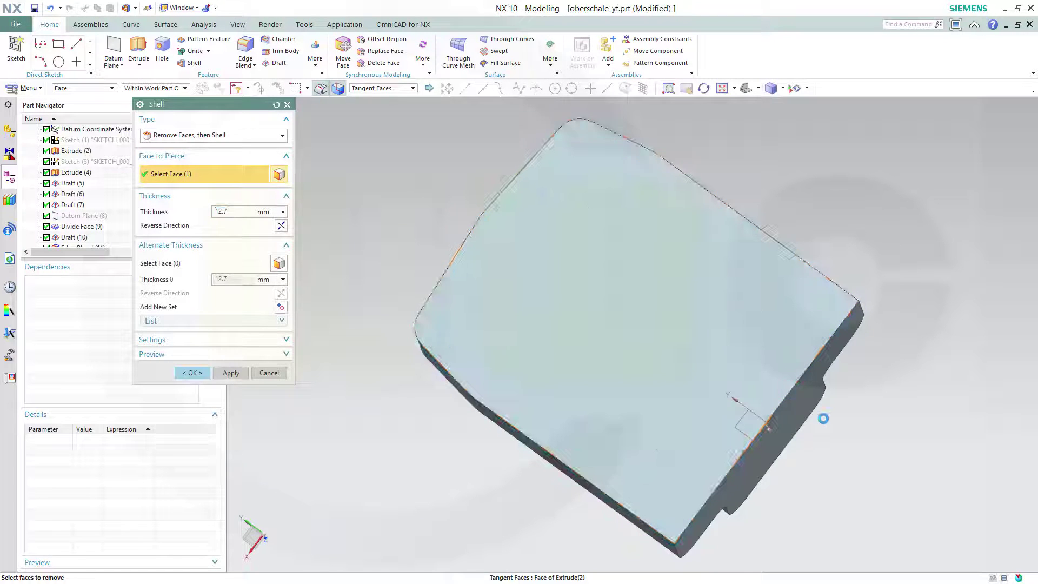
click(789, 392)
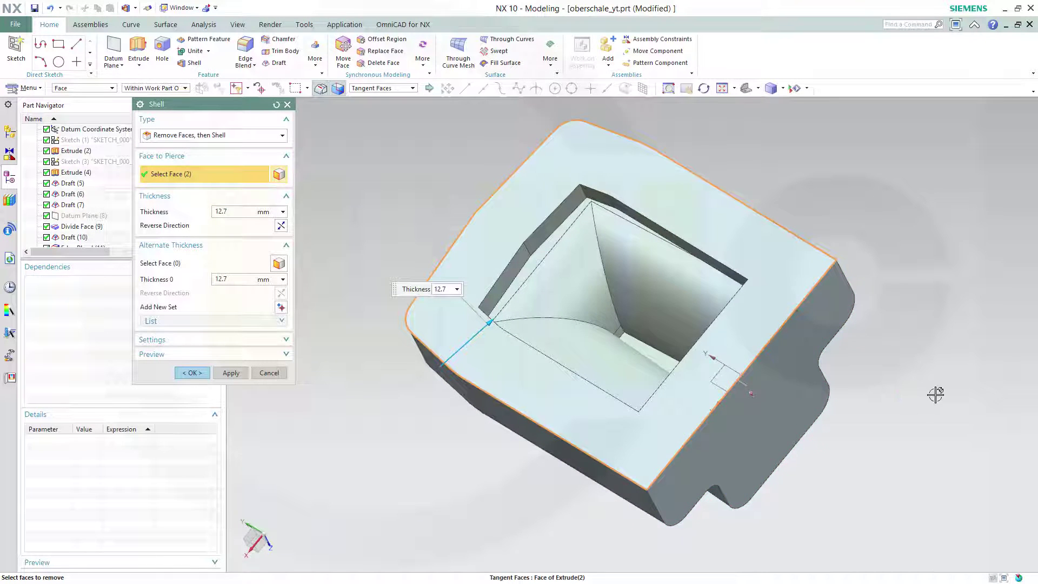
click(237, 279)
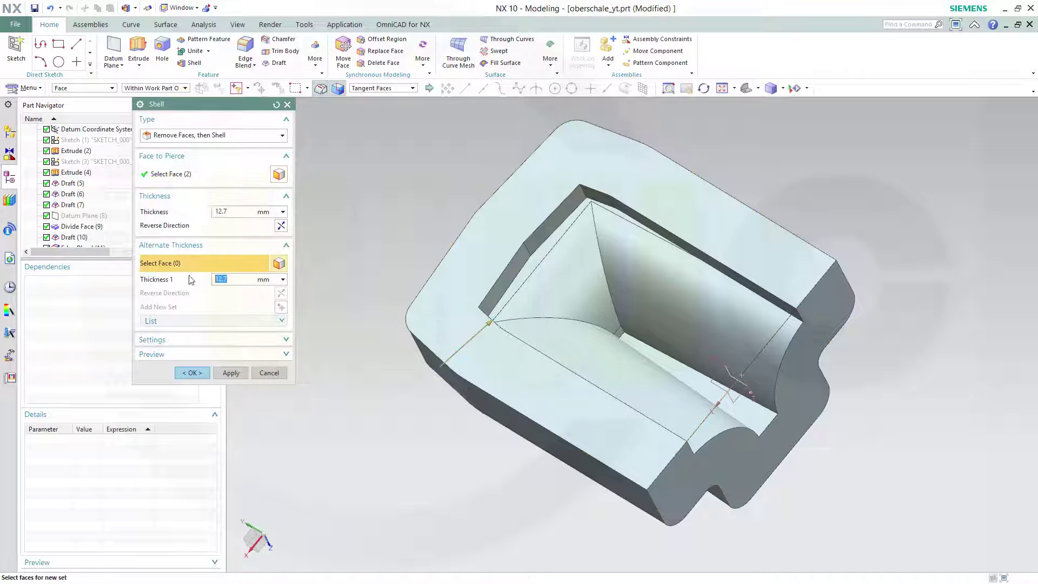
click(241, 210)
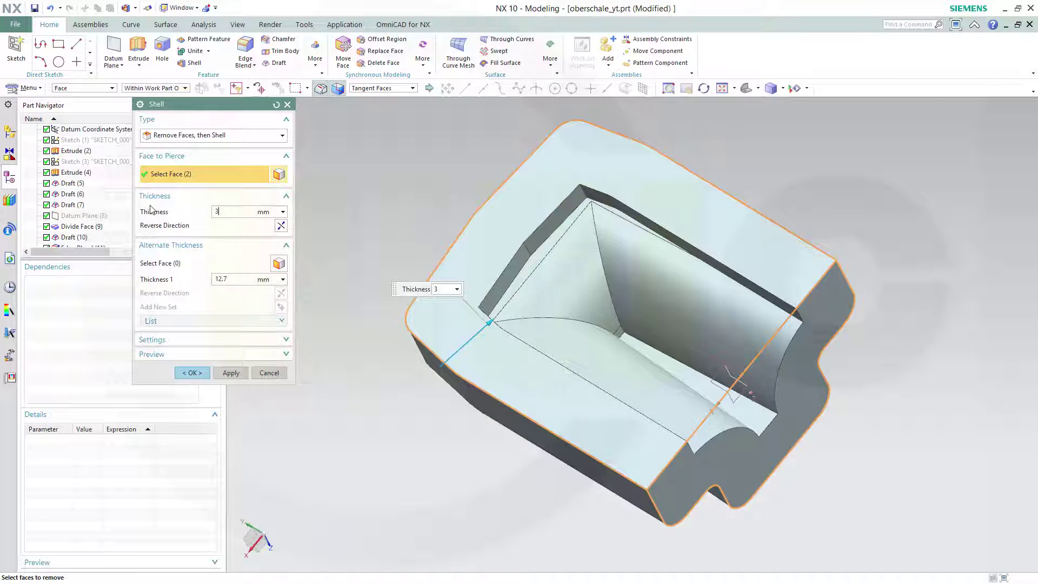
text(3)
key(Return)
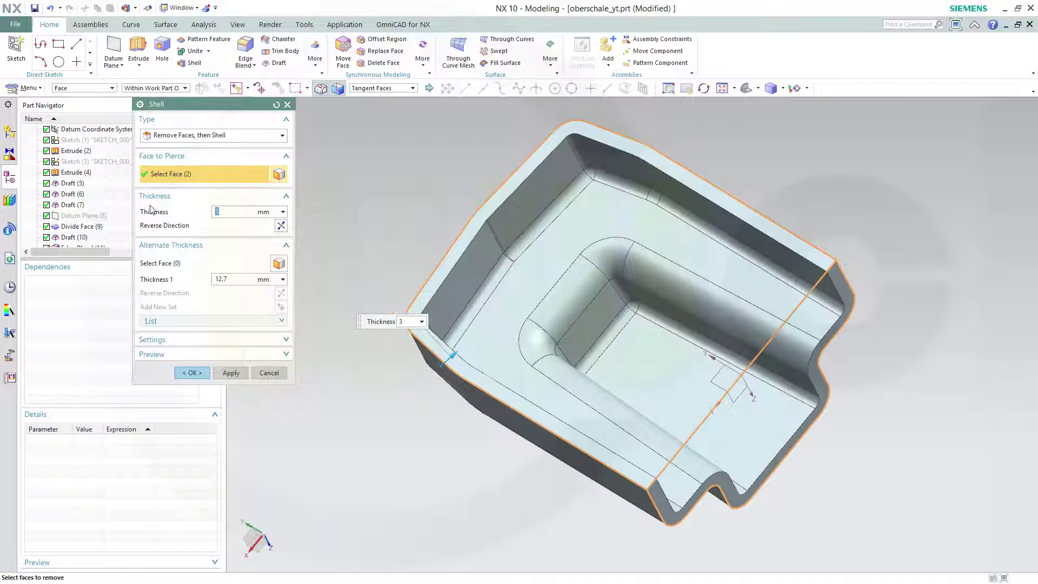
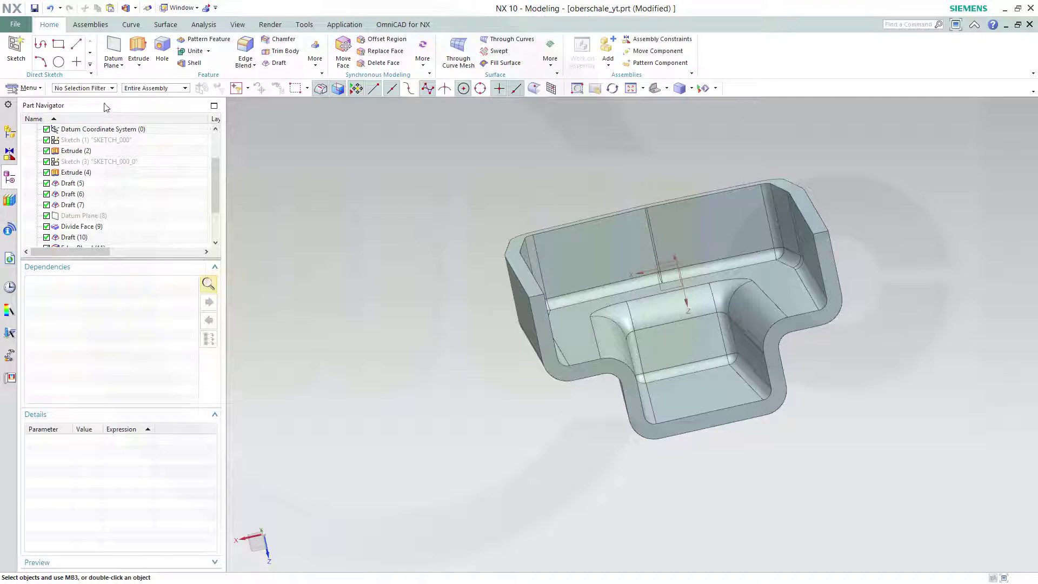
Step: Create a sketch on the XY plane of the datum coordinate system
click(16, 51)
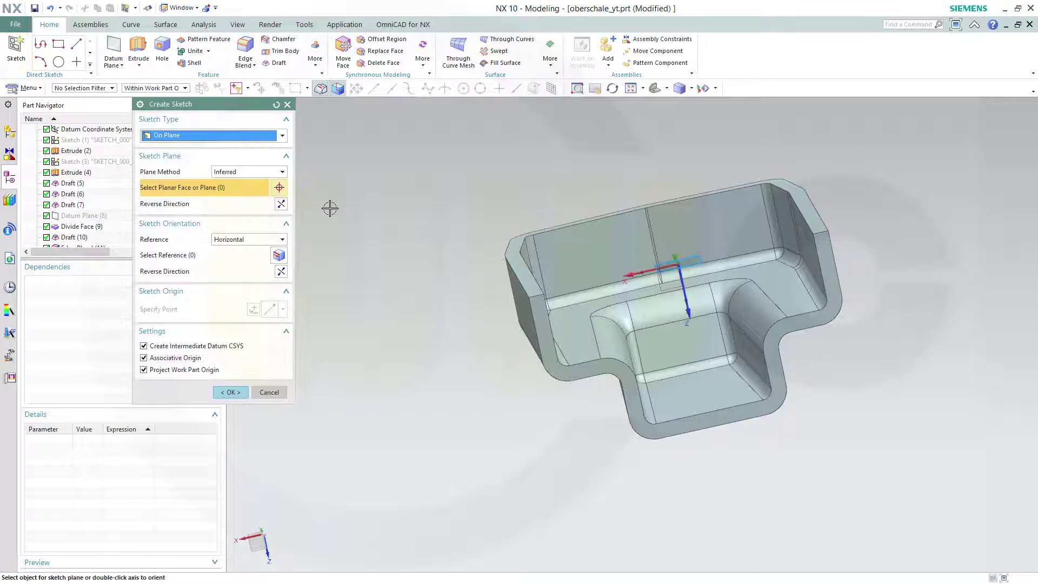
key(End)
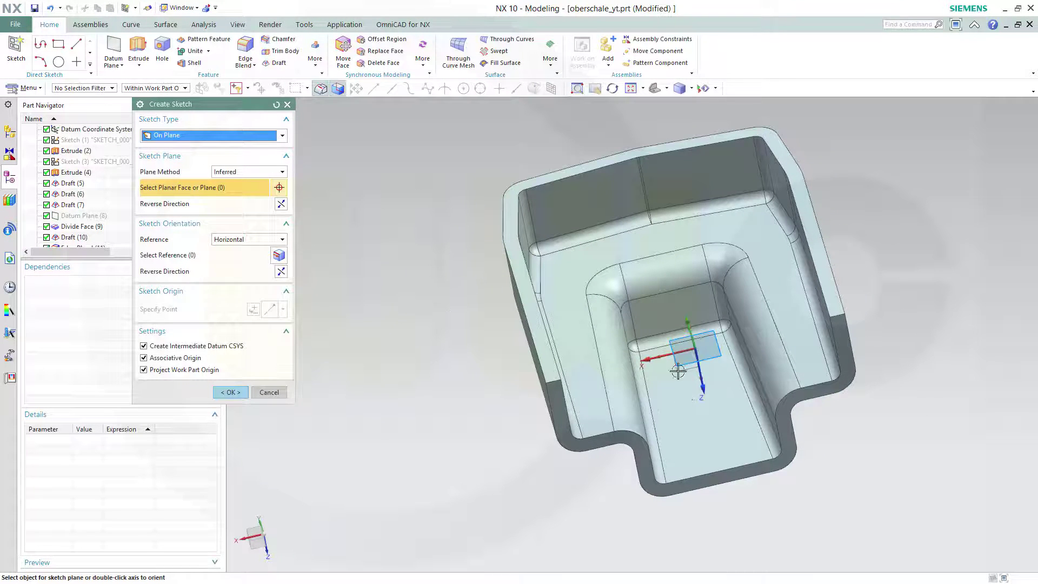
middle_drag(689, 365, 710, 354)
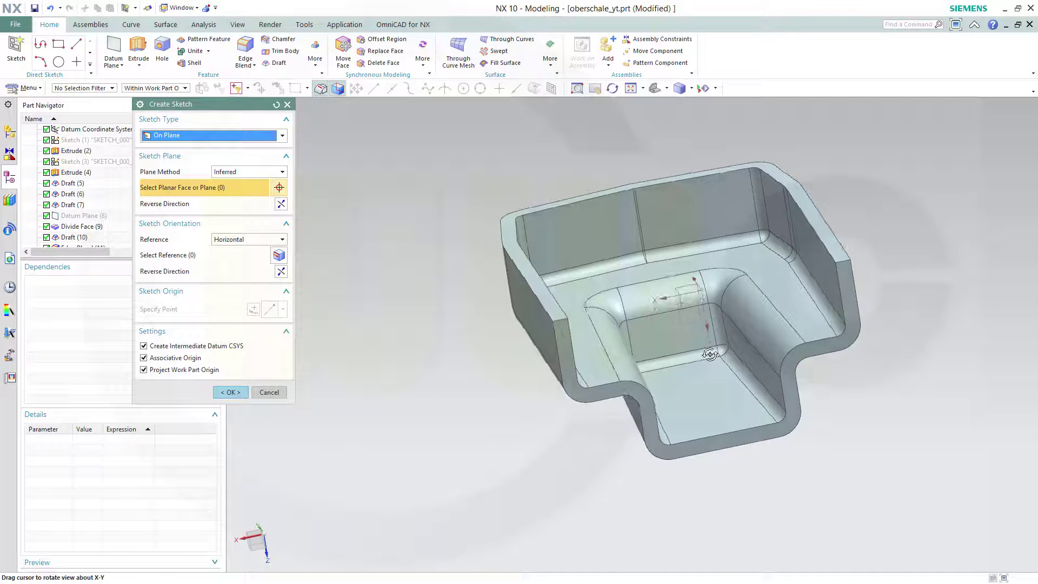
click(684, 290)
click(230, 392)
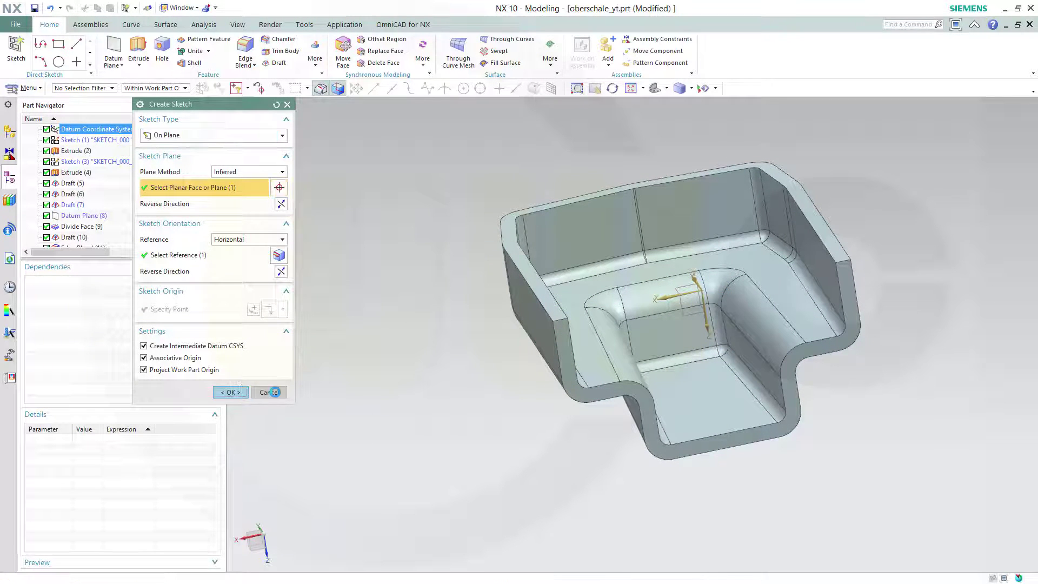
Step: Sketch a 10 mm diameter circle over the middle of the raised block
middle_drag(492, 260, 450, 223)
mouse_move(451, 292)
middle_down()
mouse_move(447, 427)
mouse_move(466, 388)
mouse_move(488, 408)
mouse_move(475, 401)
middle_up()
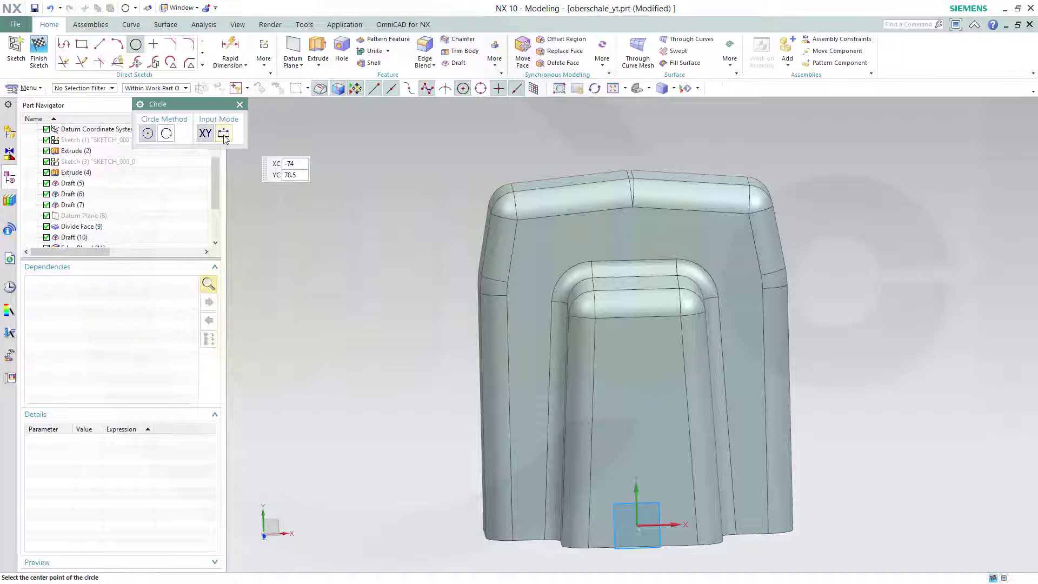
click(644, 366)
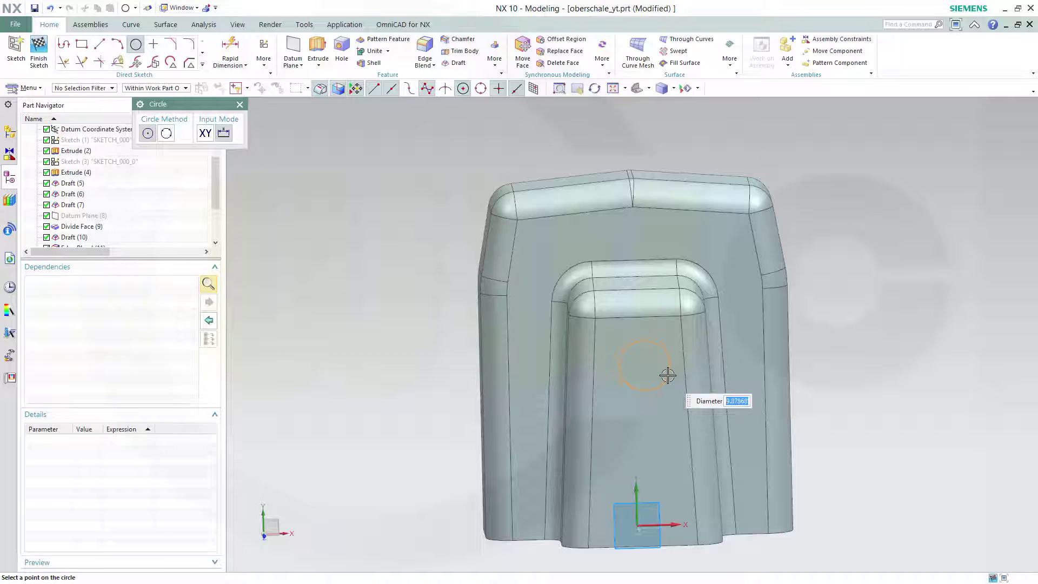
key(Return)
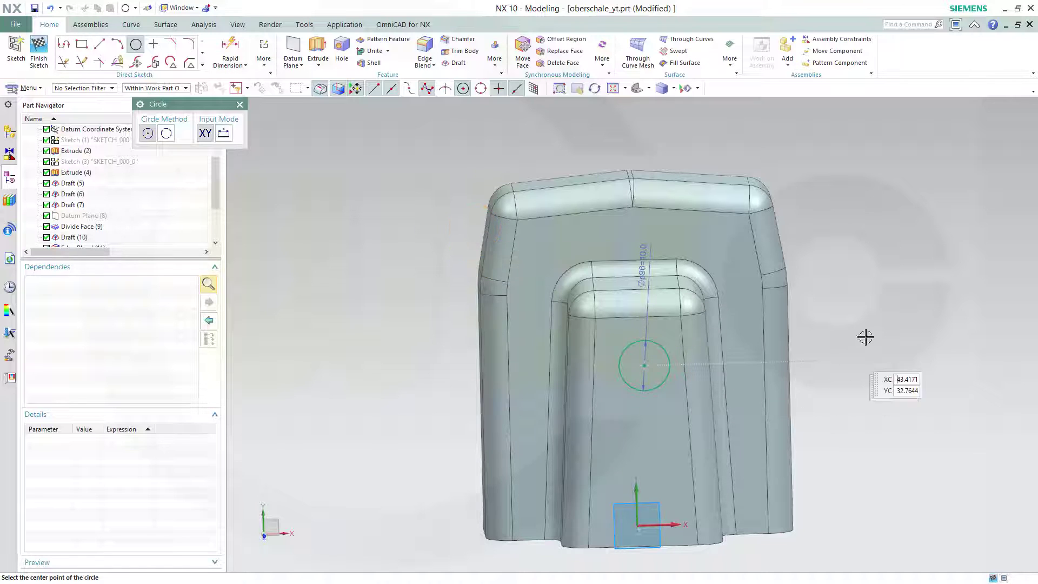
key(Escape)
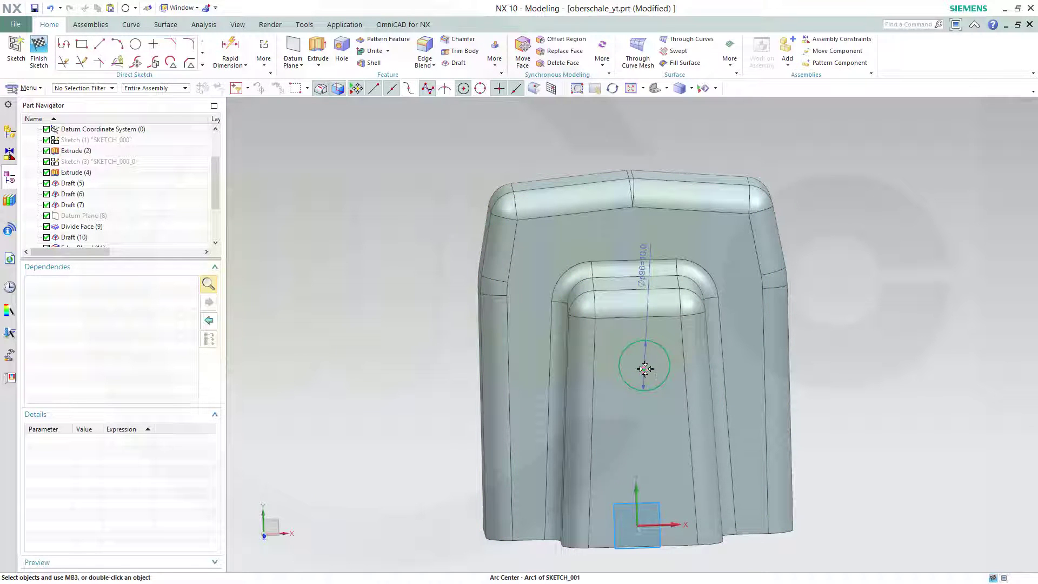
Step: Constrain the circle's centre point to lie on the sketch's vertical axis
click(636, 488)
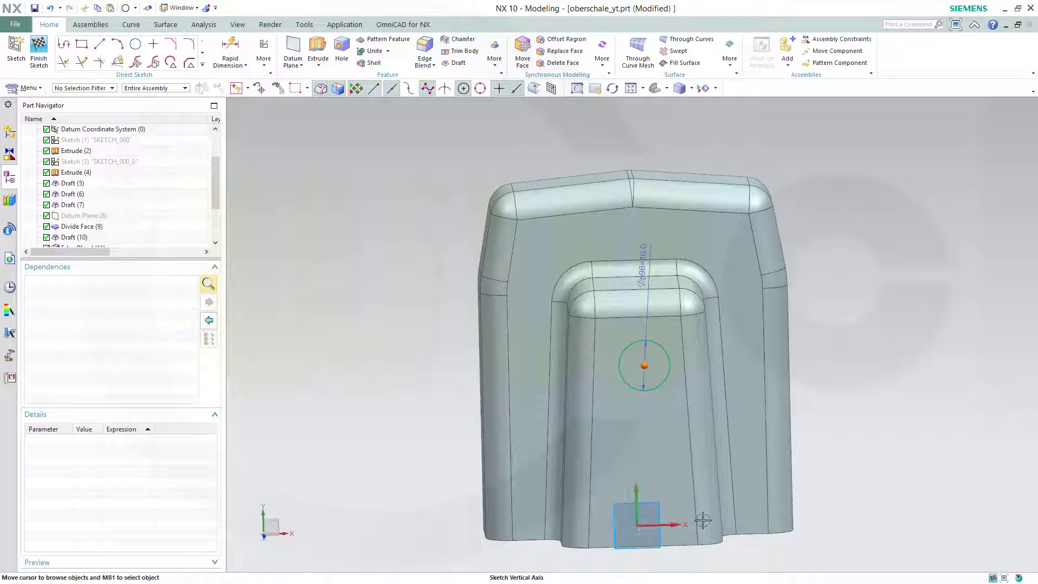
click(703, 520)
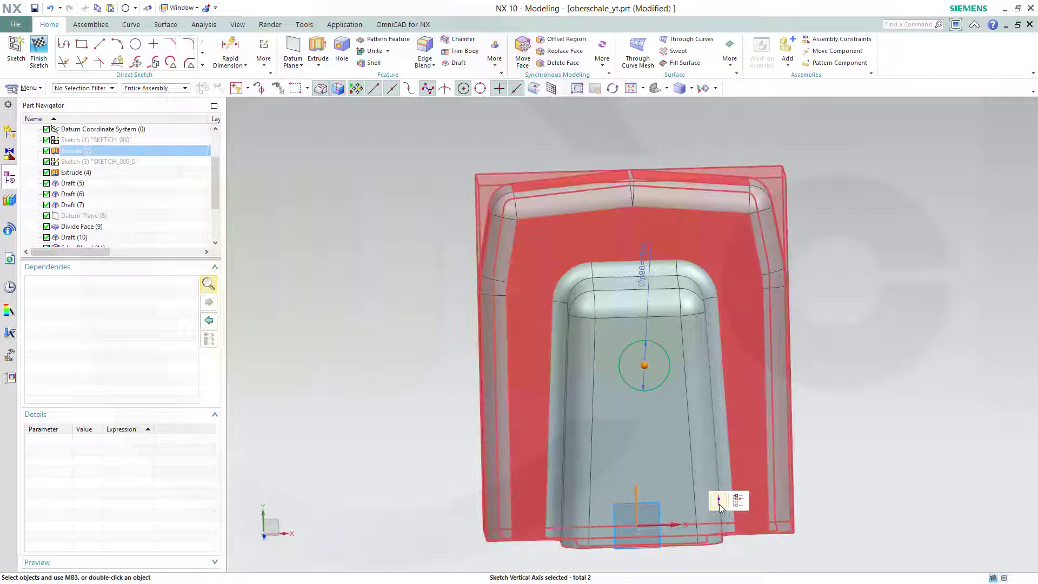
click(720, 503)
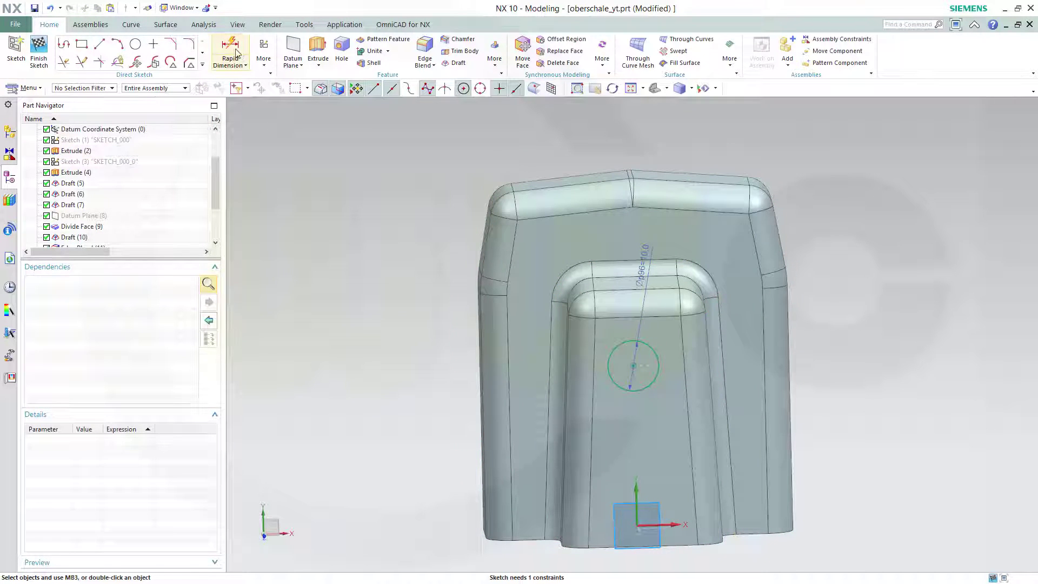
Step: Add a linear dimension of 40 mm between the circle's centre and the sketch's horizontal axis
click(248, 71)
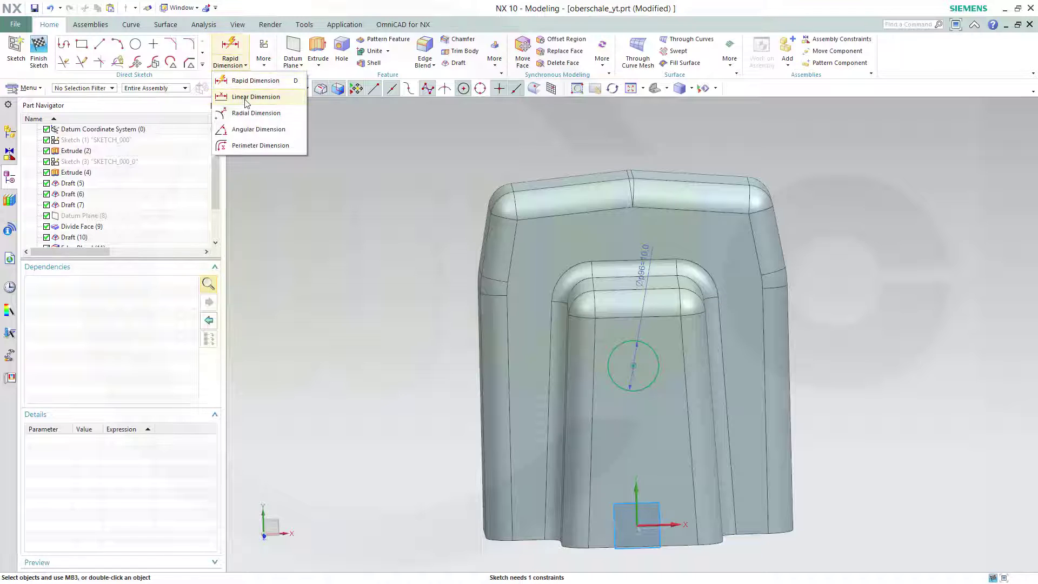
click(245, 98)
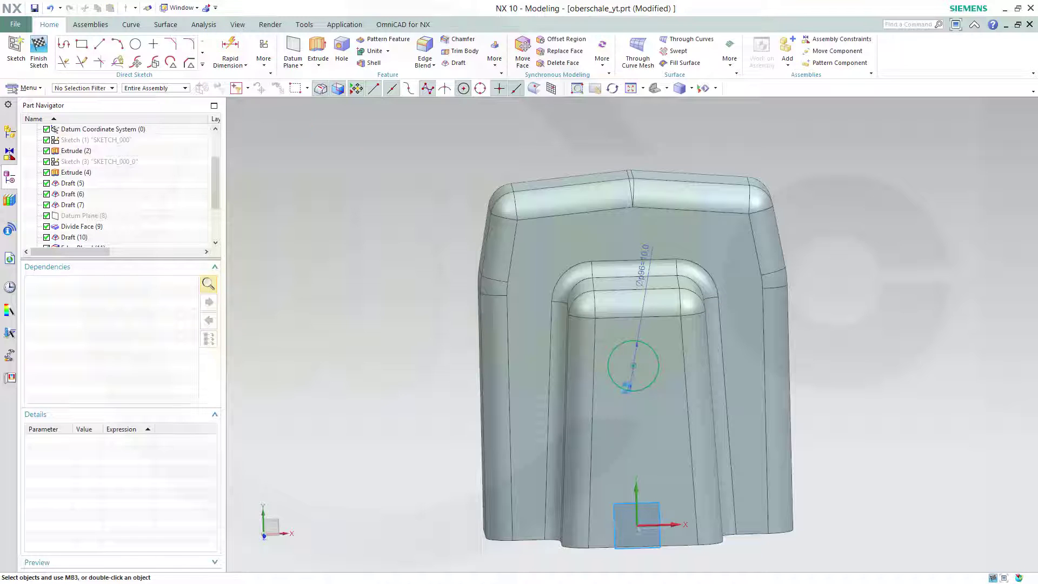
click(674, 396)
click(636, 530)
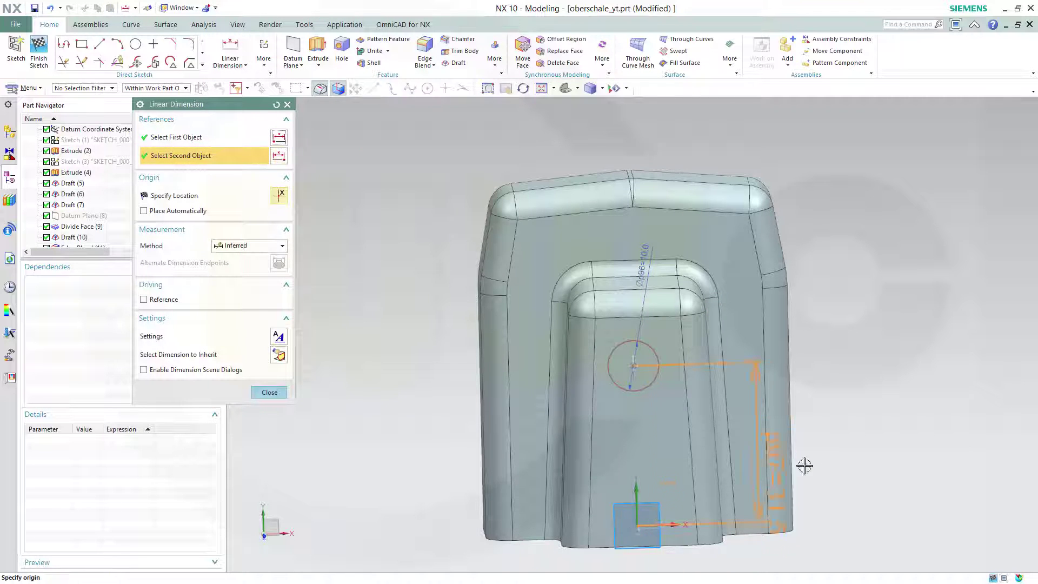
click(996, 363)
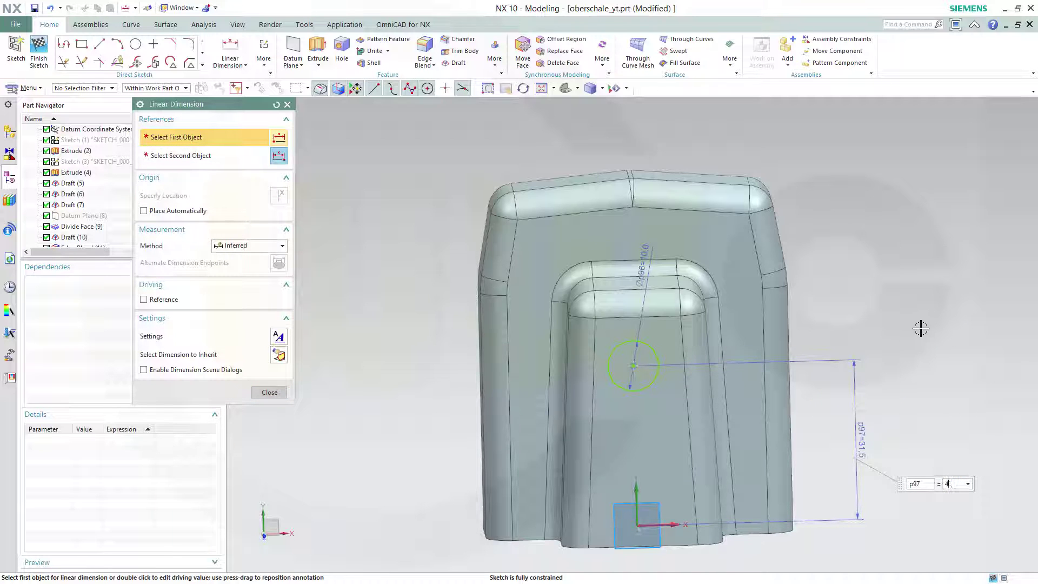
key(Return)
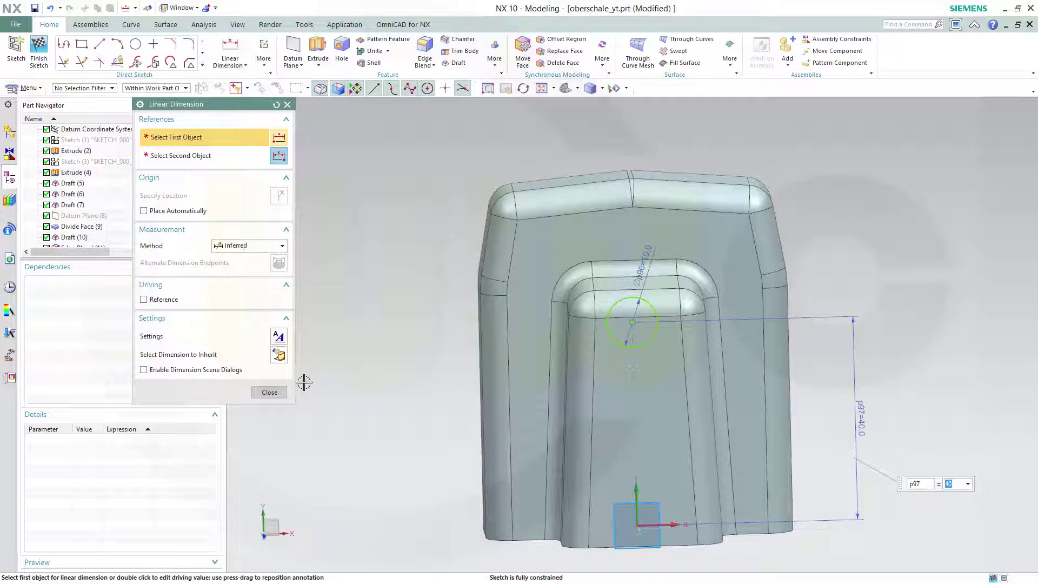
click(270, 393)
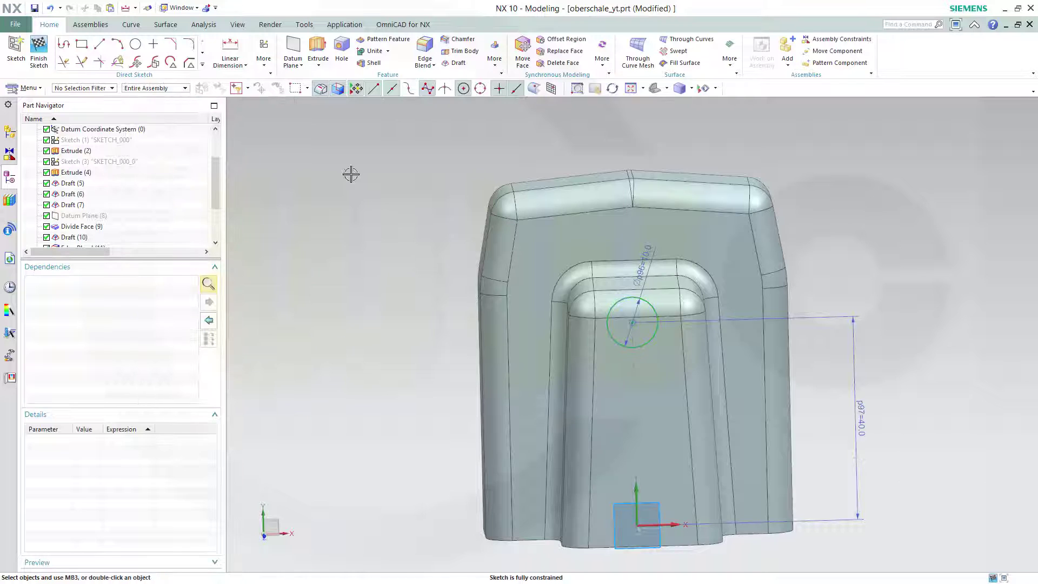
Step: Finish the sketch and extrude its circle from 18 mm to 33 mm, uniting the cylinder with the shell body
click(39, 49)
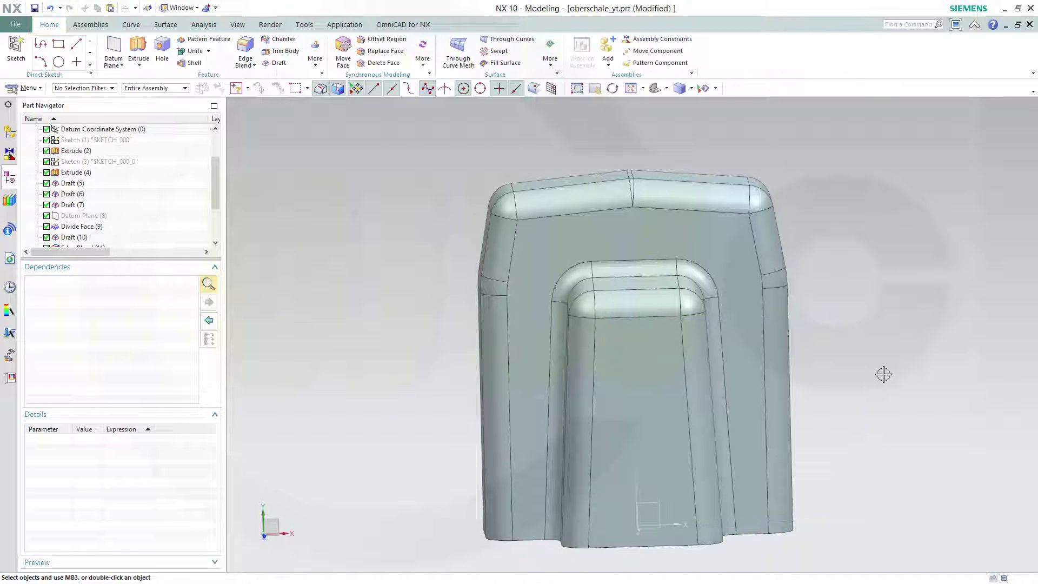
mouse_move(883, 374)
middle_down()
mouse_move(804, 377)
mouse_move(730, 308)
middle_up()
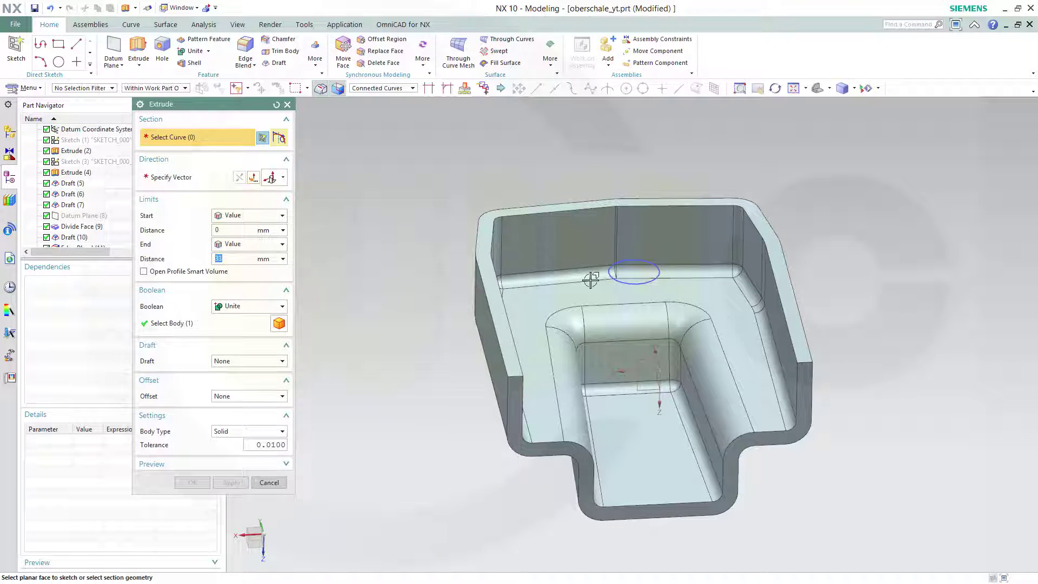
click(635, 283)
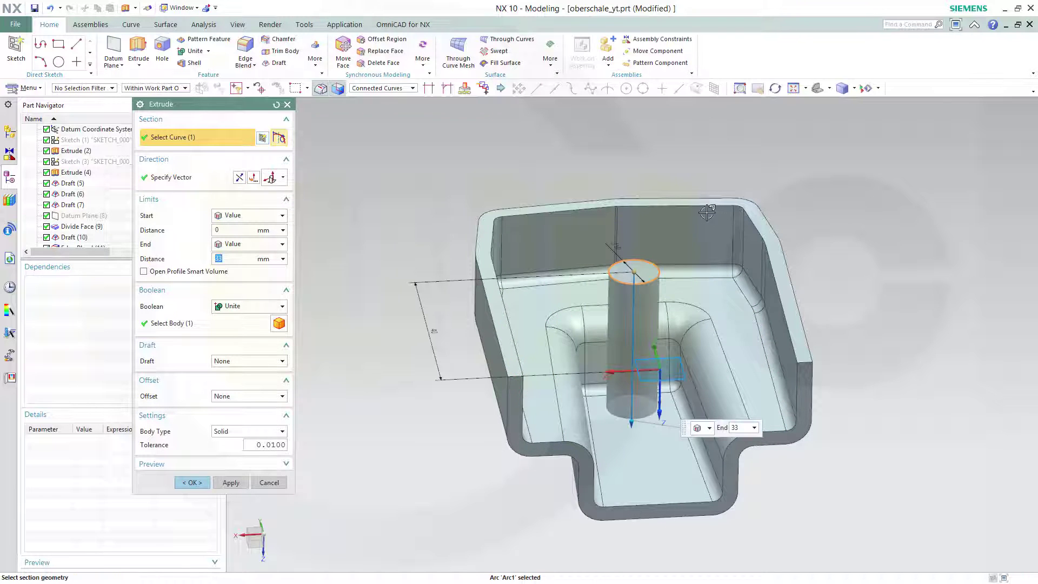
click(237, 230)
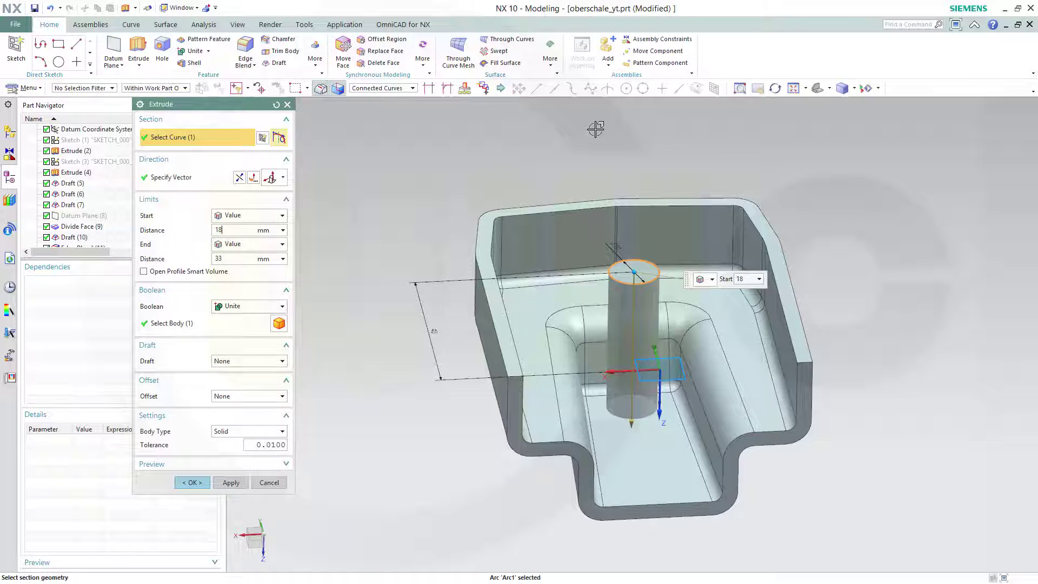
key(Return)
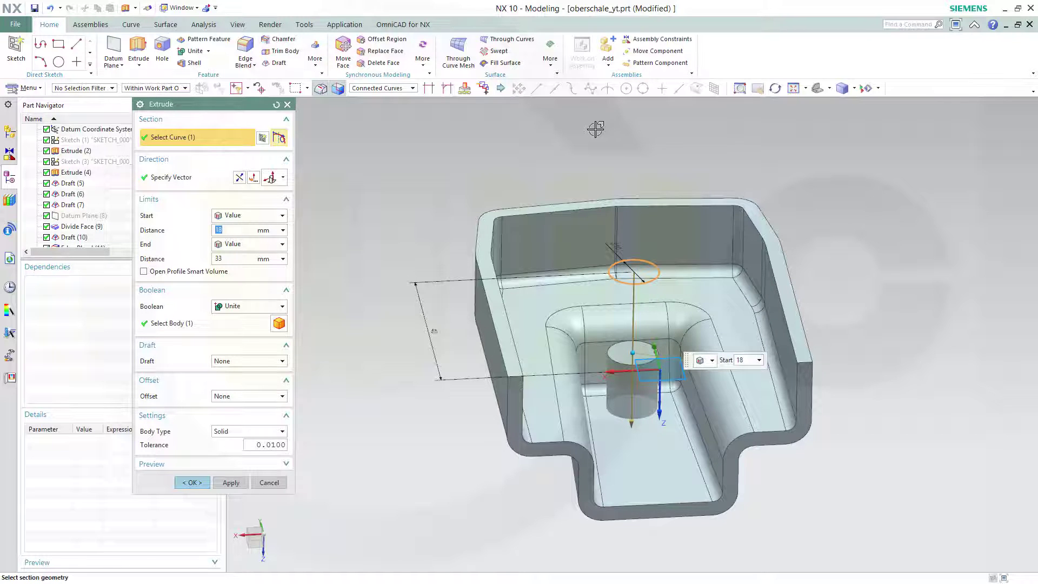
click(192, 483)
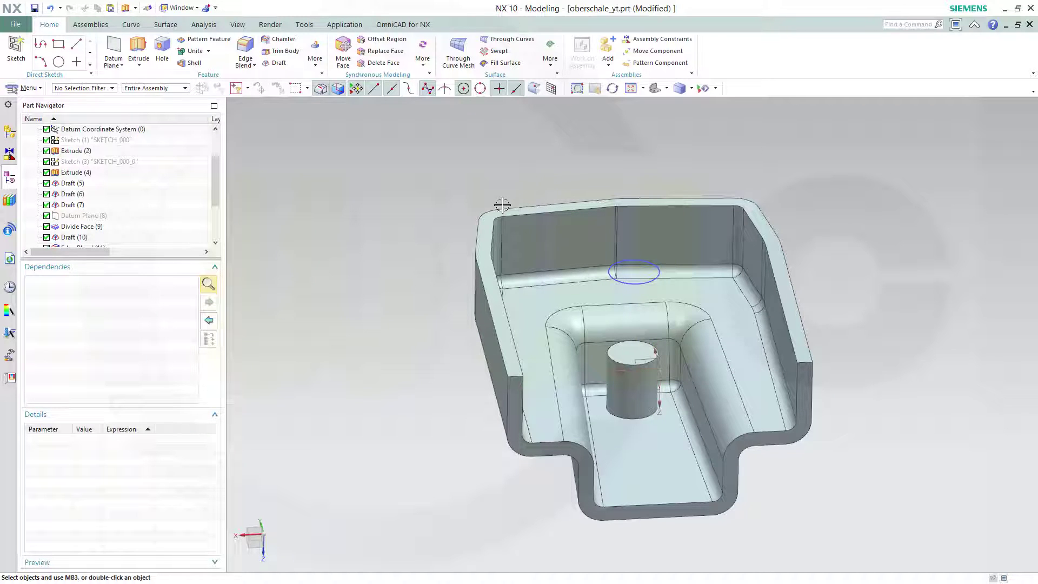
Step: Hide the circle sketch SKETCH_001 used for the cylindrical boss
scroll(214, 198, down, 3)
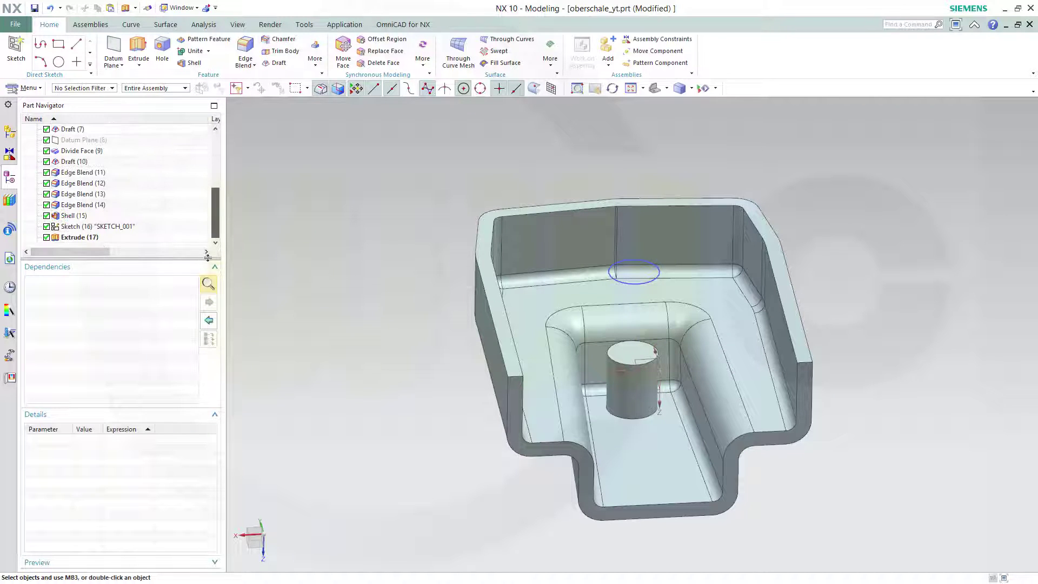
right_click(70, 231)
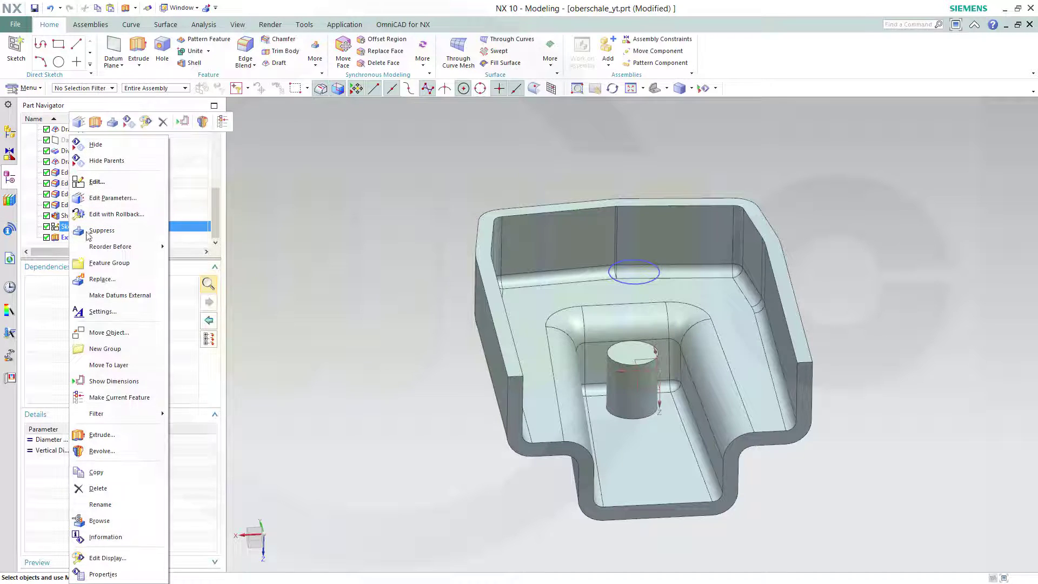
click(87, 144)
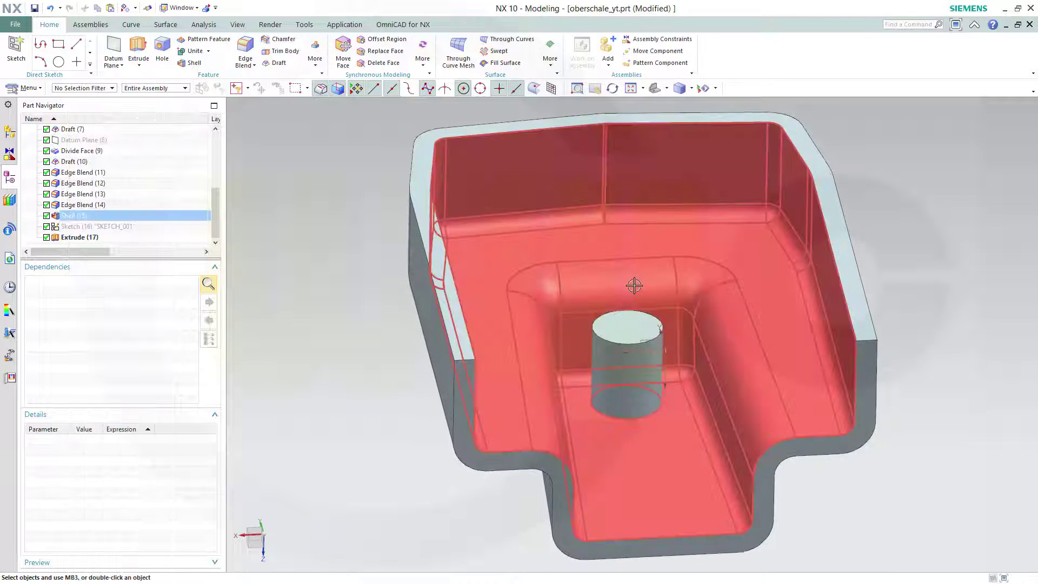
Step: Blend the edge where the cylindrical boss meets the shell's inner floor with a 2 mm circular radius
middle_drag(631, 283, 419, 280)
scroll(361, 177, down, 3)
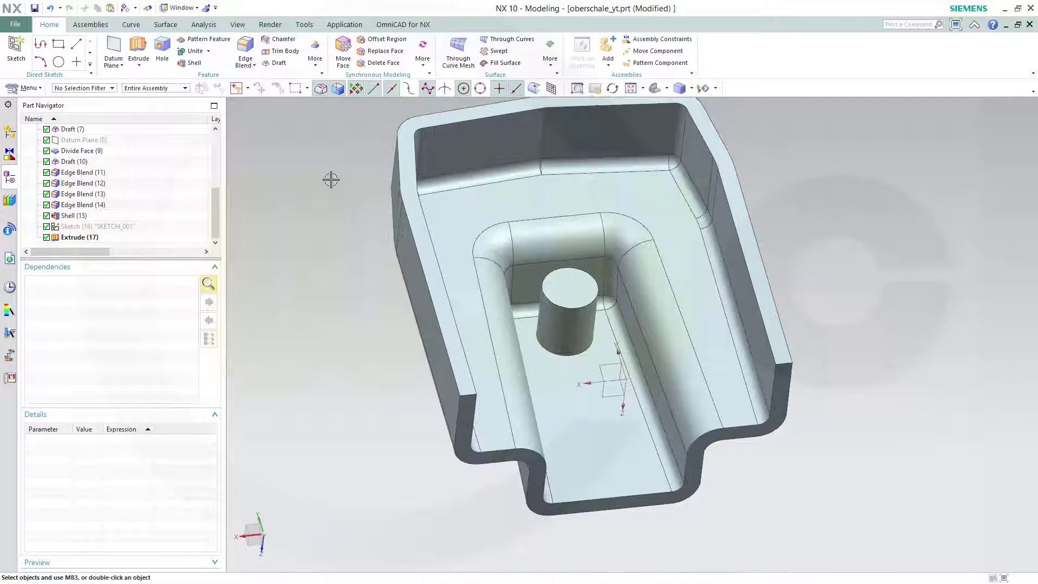
click(246, 47)
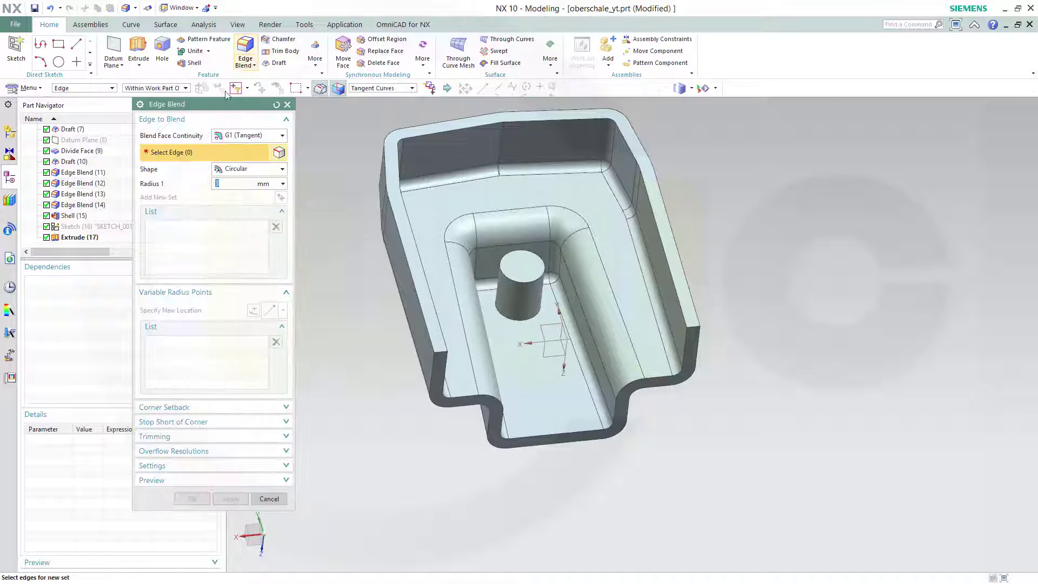
text(2)
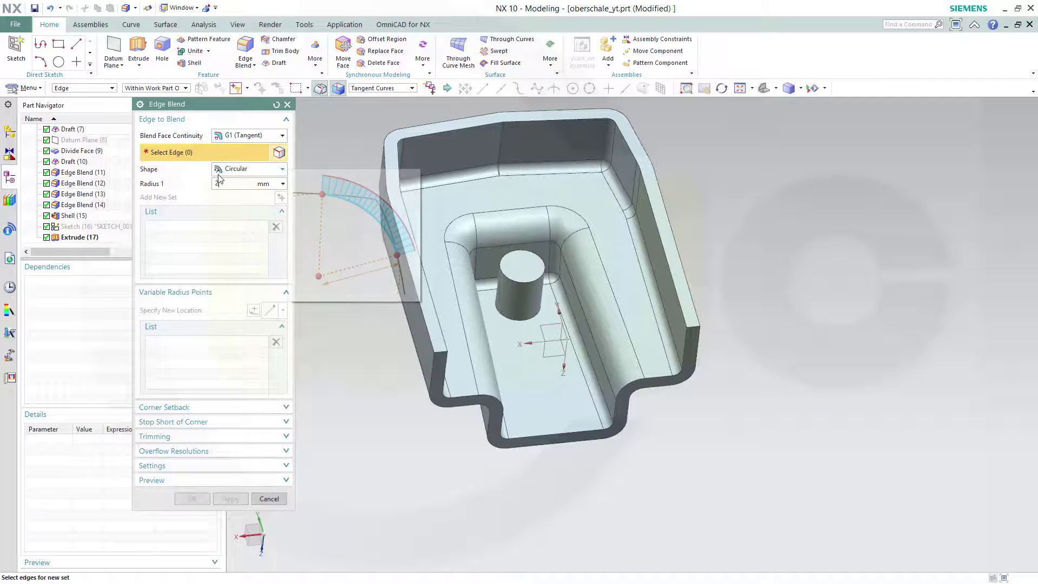
click(517, 322)
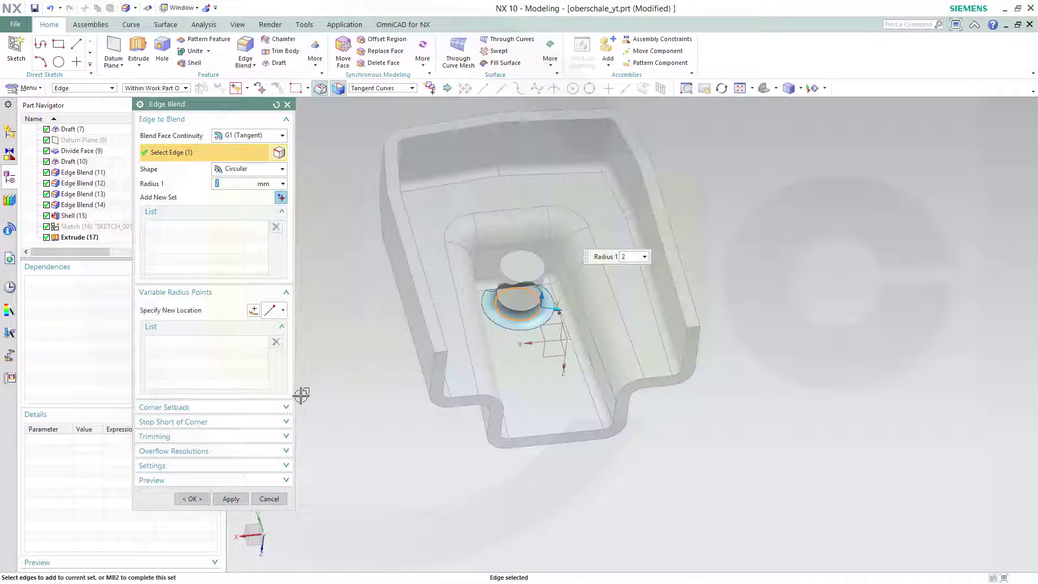
click(200, 499)
middle_drag(800, 294, 724, 350)
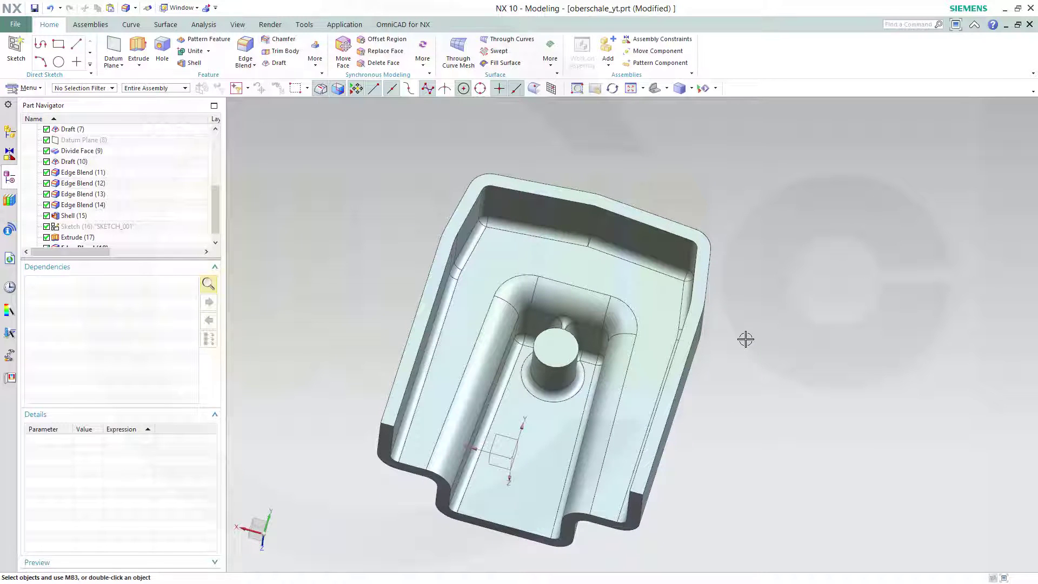